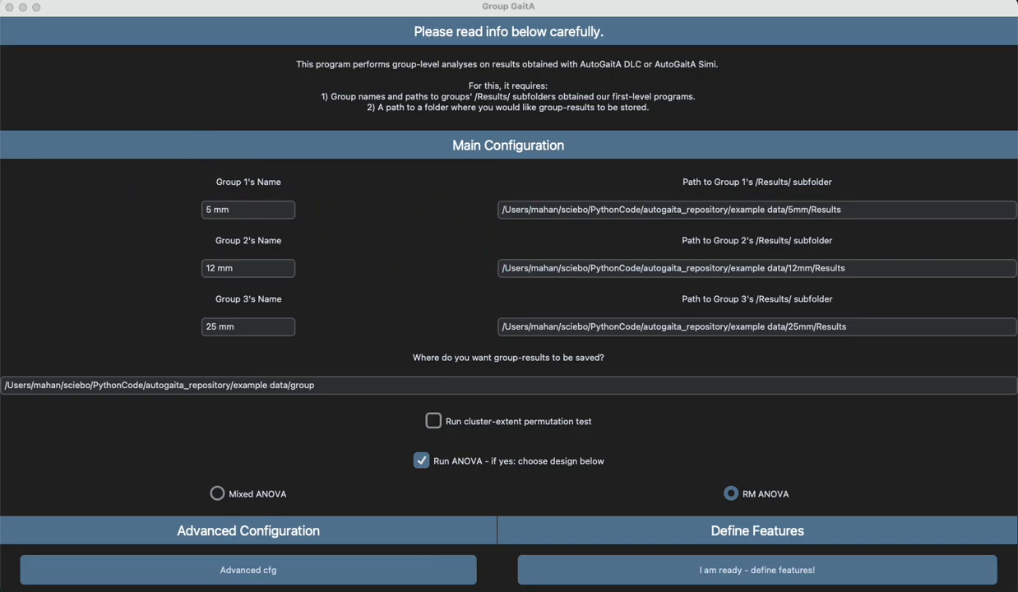
Step: Examine the contents of the example data folder in Finder and return to the Group GaitA window
click(2, 188)
drag(0, 15, 213, 37)
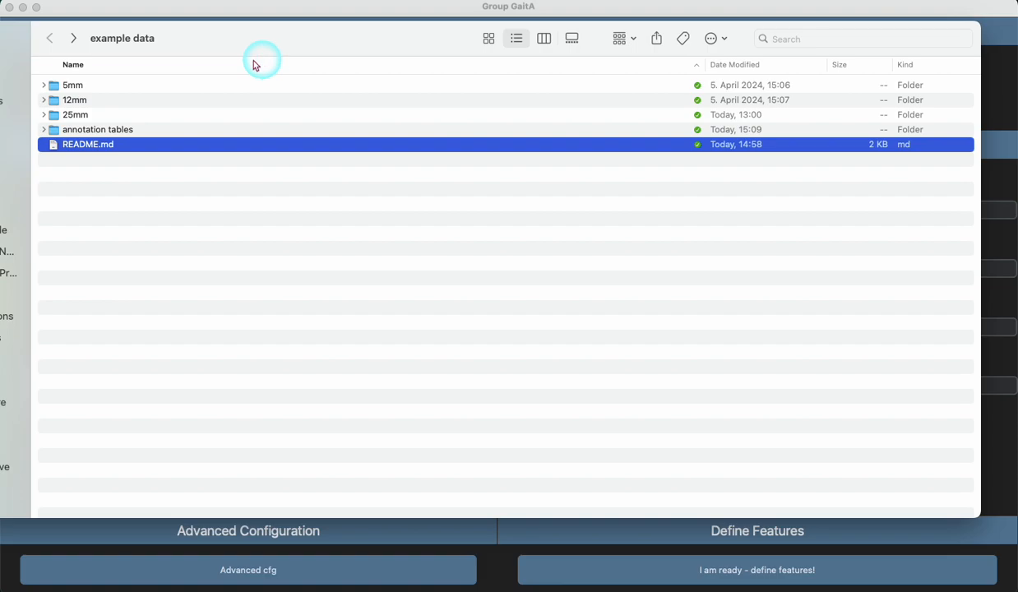
drag(275, 45, 5, 44)
click(861, 141)
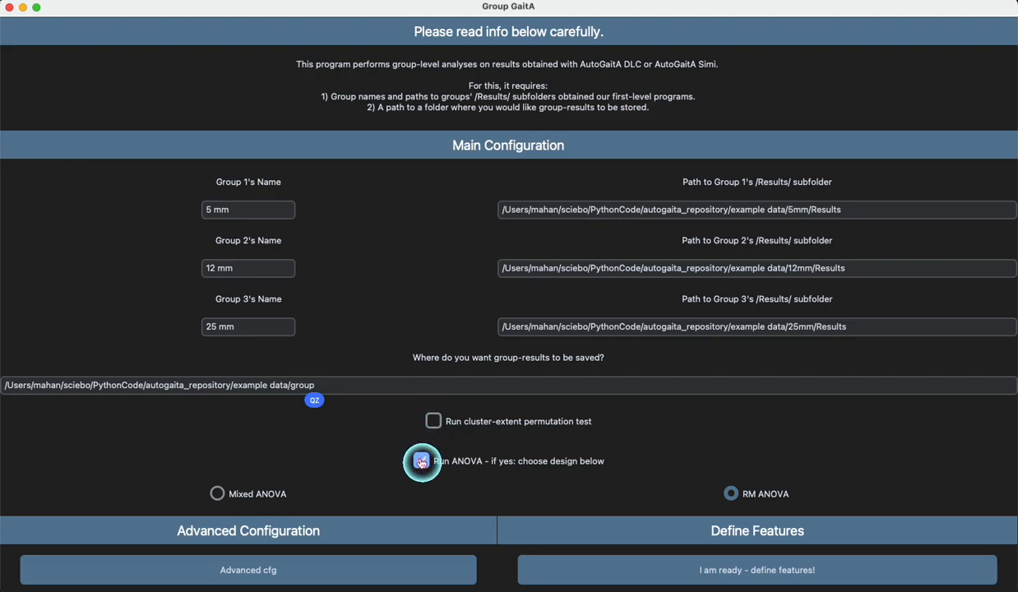
Step: Turn the Run ANOVA option off and back on
click(421, 462)
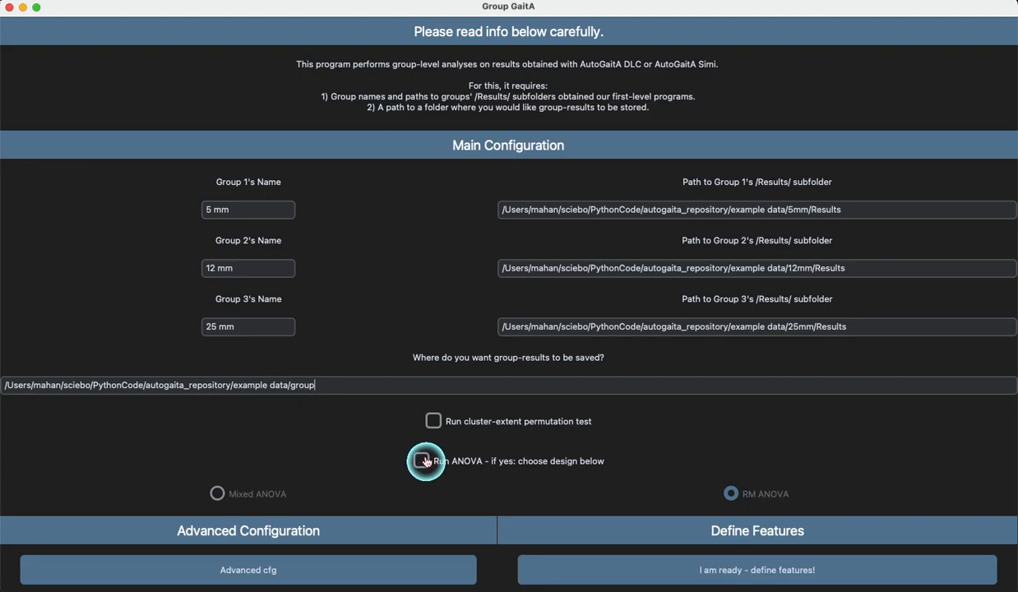
click(421, 463)
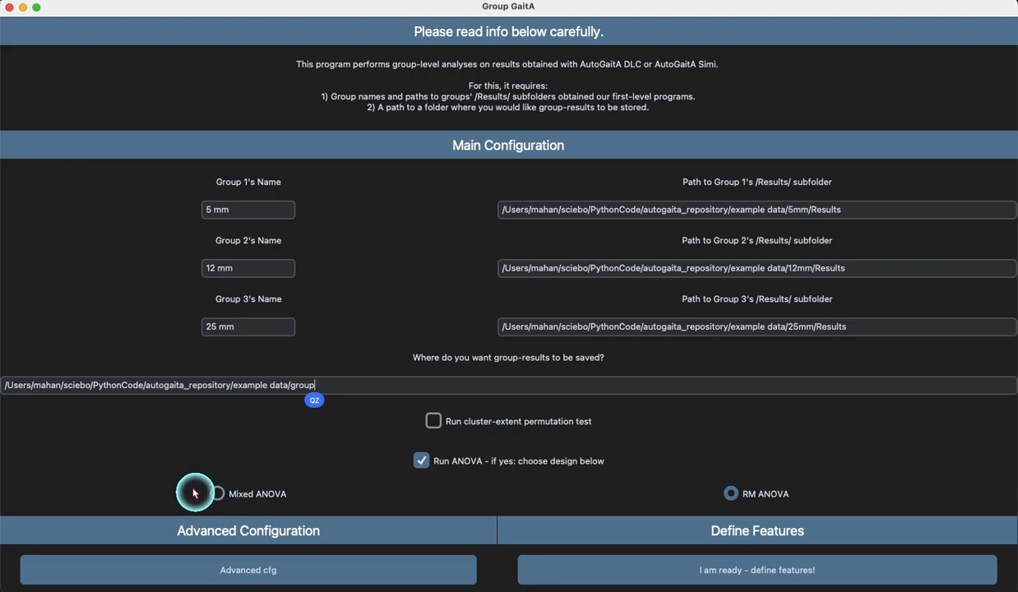
Step: Enable saving a video of the 3D PCA scatterplot in the advanced configuration and update the configuration
click(222, 557)
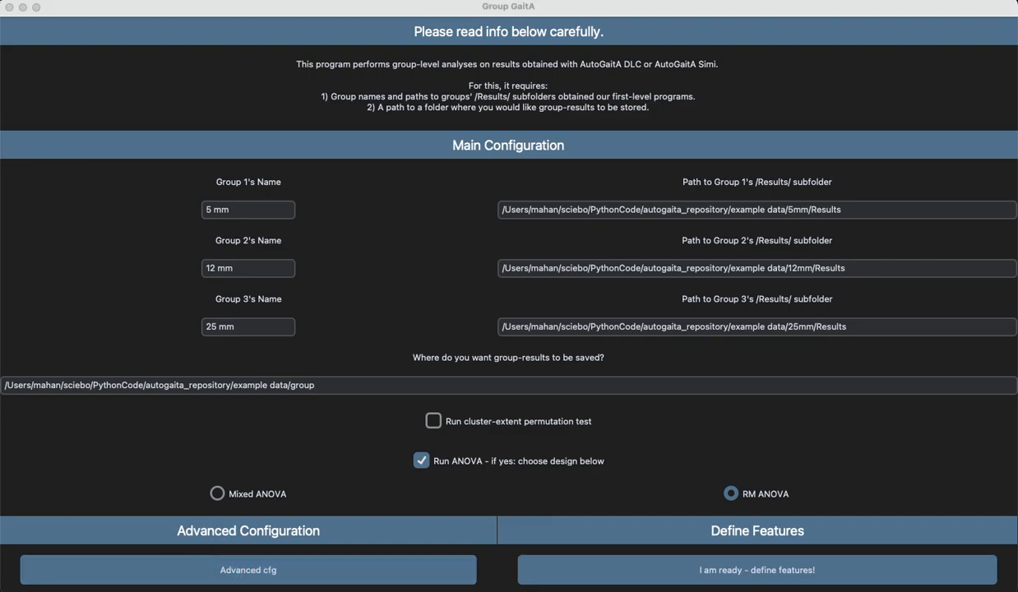
drag(0, 74, 537, 17)
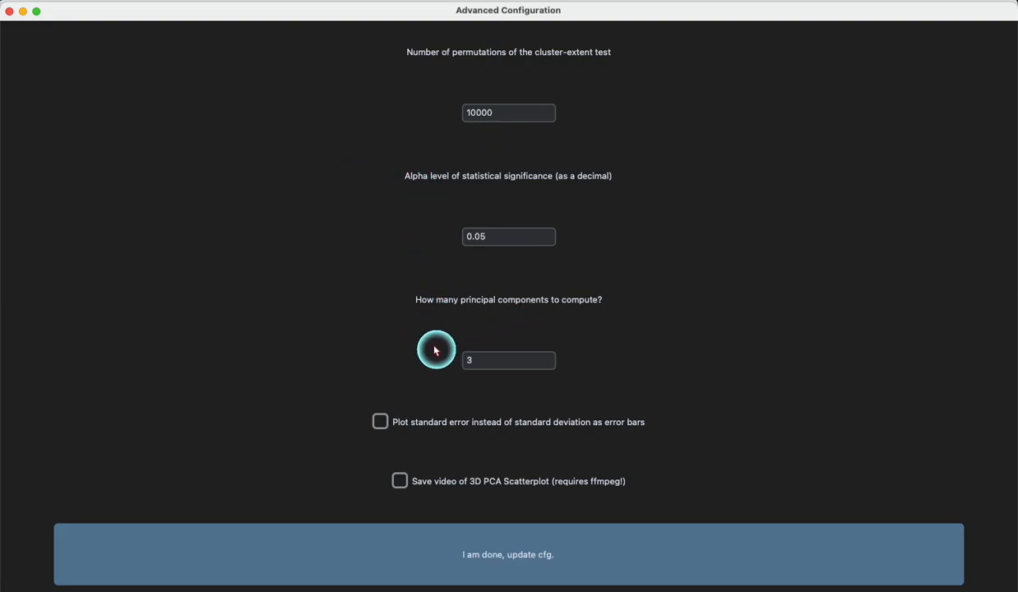
click(385, 419)
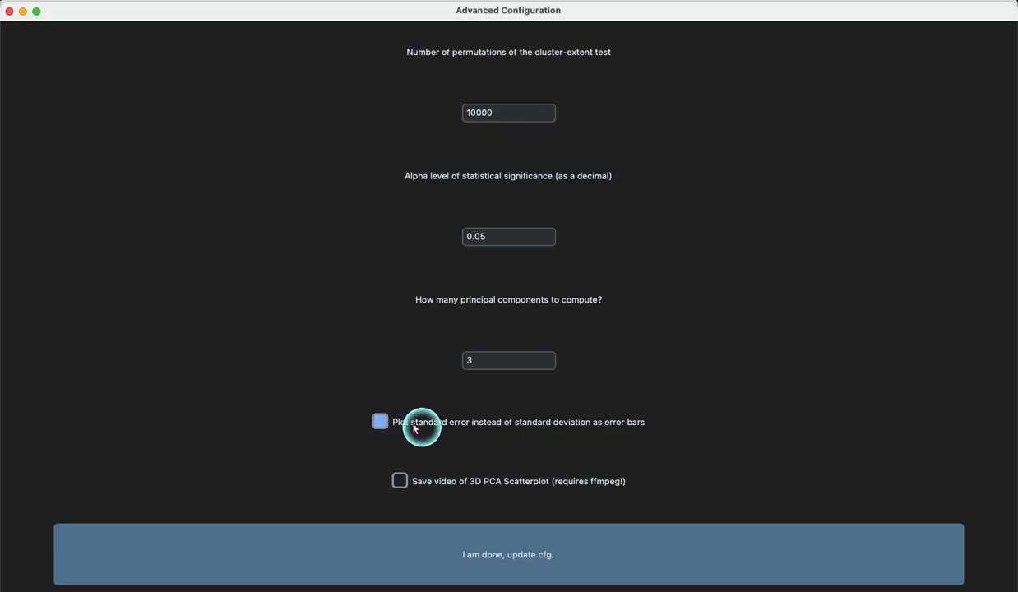
click(539, 423)
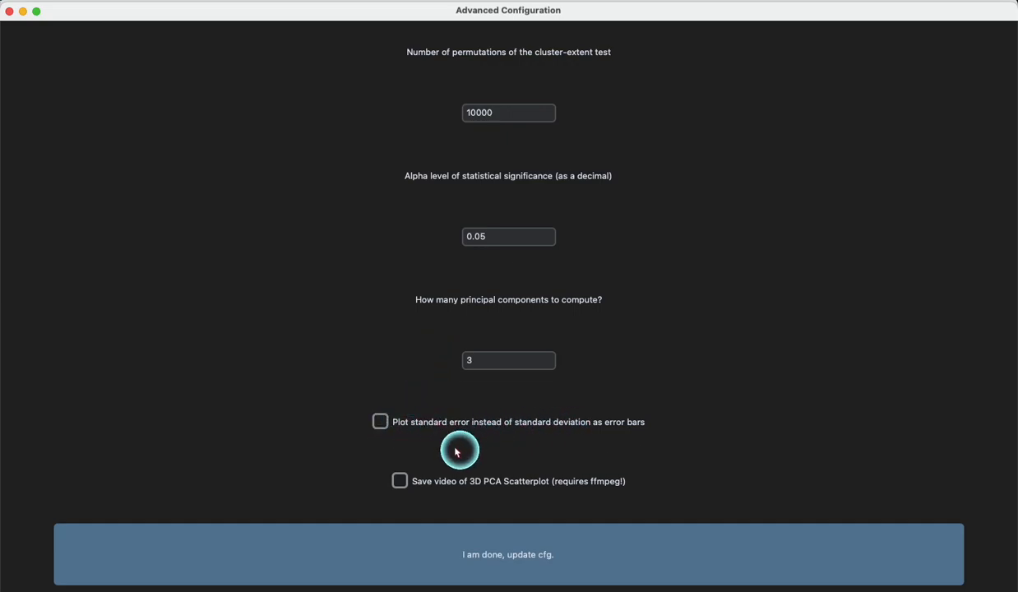
click(403, 484)
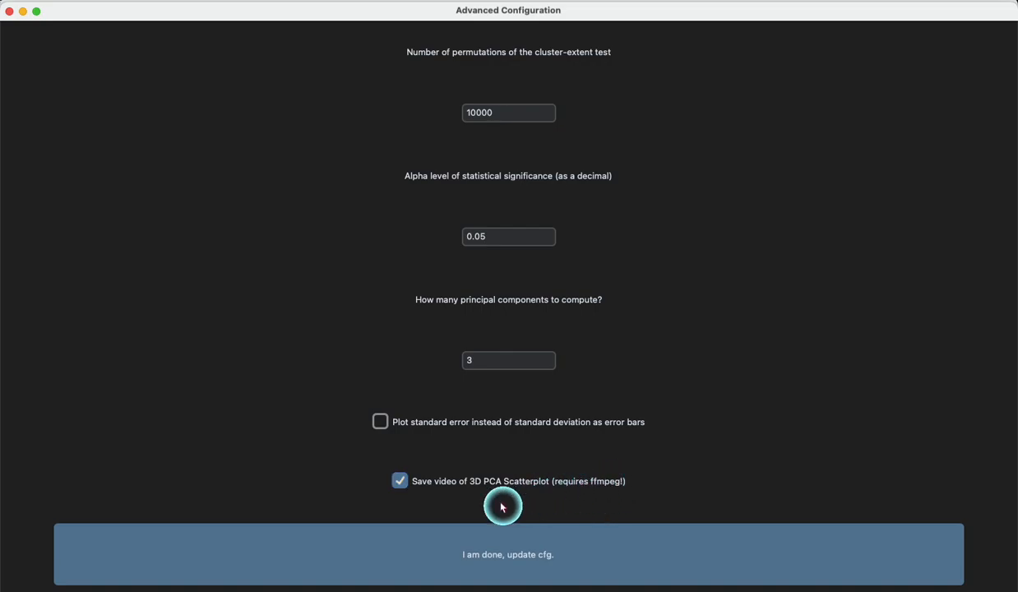
click(471, 542)
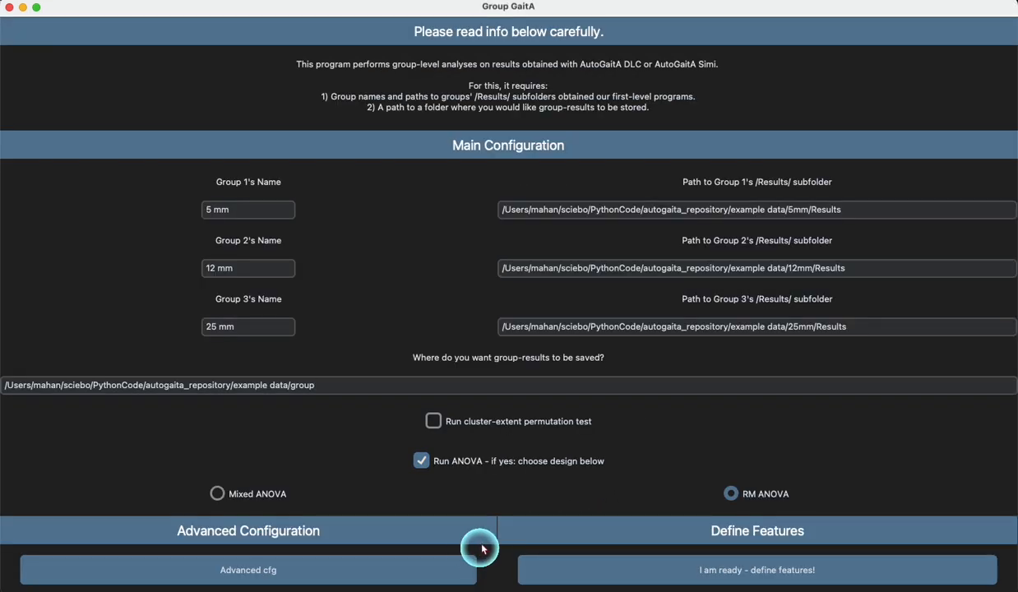
Step: Start defining features and select Knee y, Ankle y, Hind paw tao y, Ankle Angle, Knee Angle and Hip Angle for Statistics
click(551, 571)
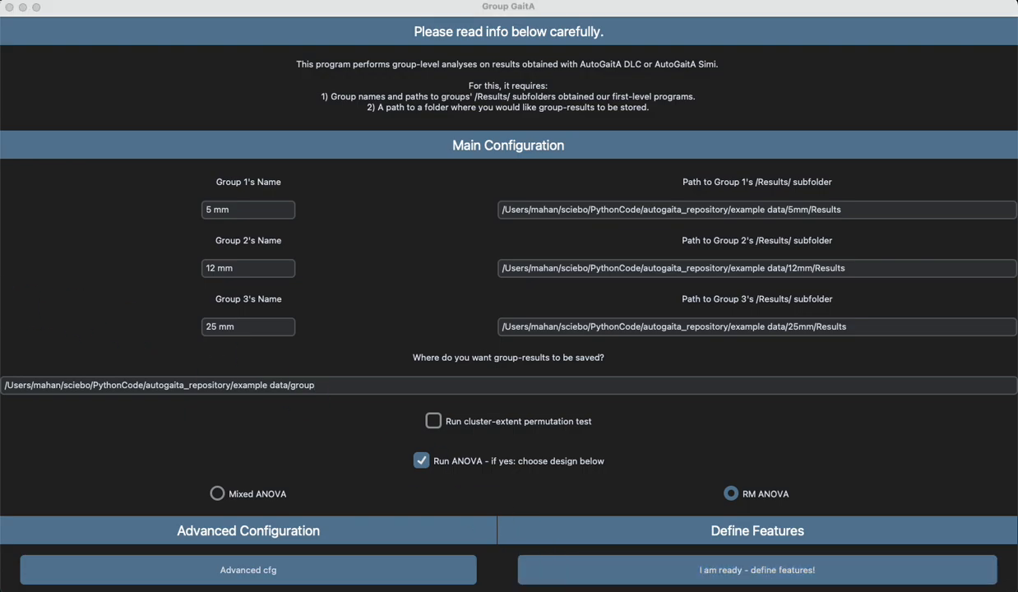
drag(4, 33, 577, 16)
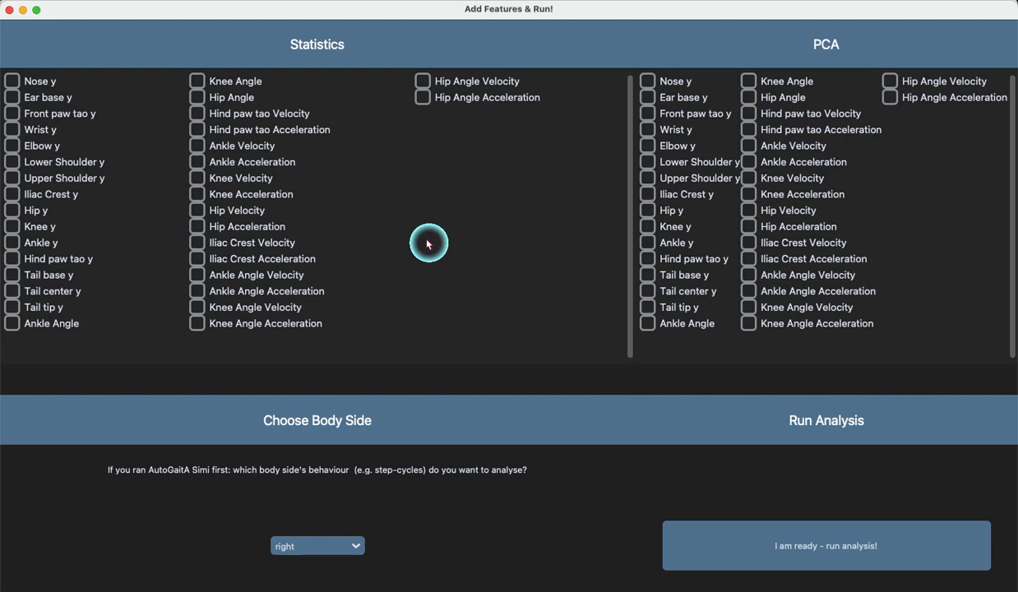
click(11, 245)
click(10, 230)
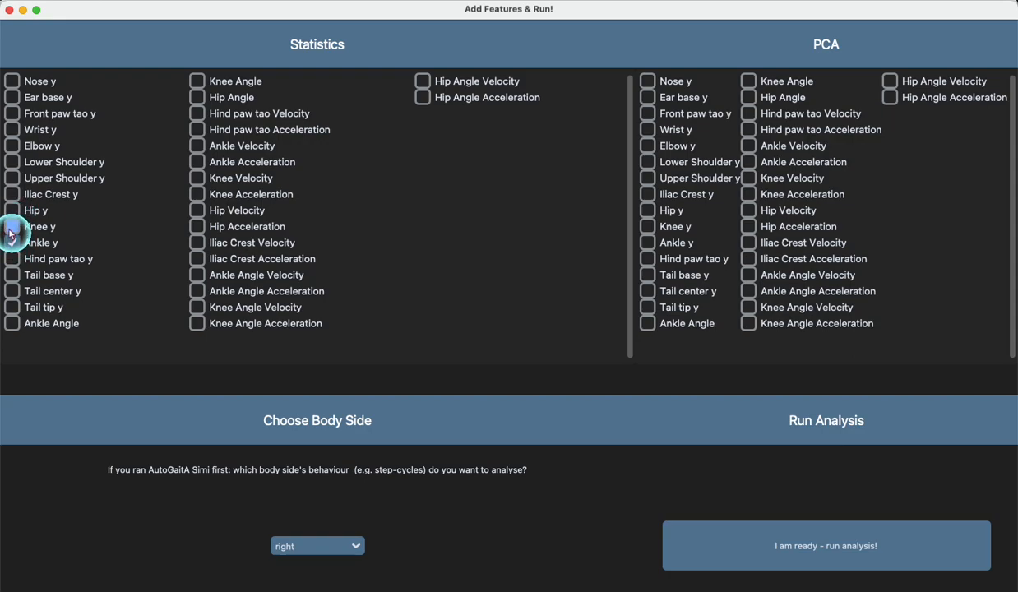
click(11, 260)
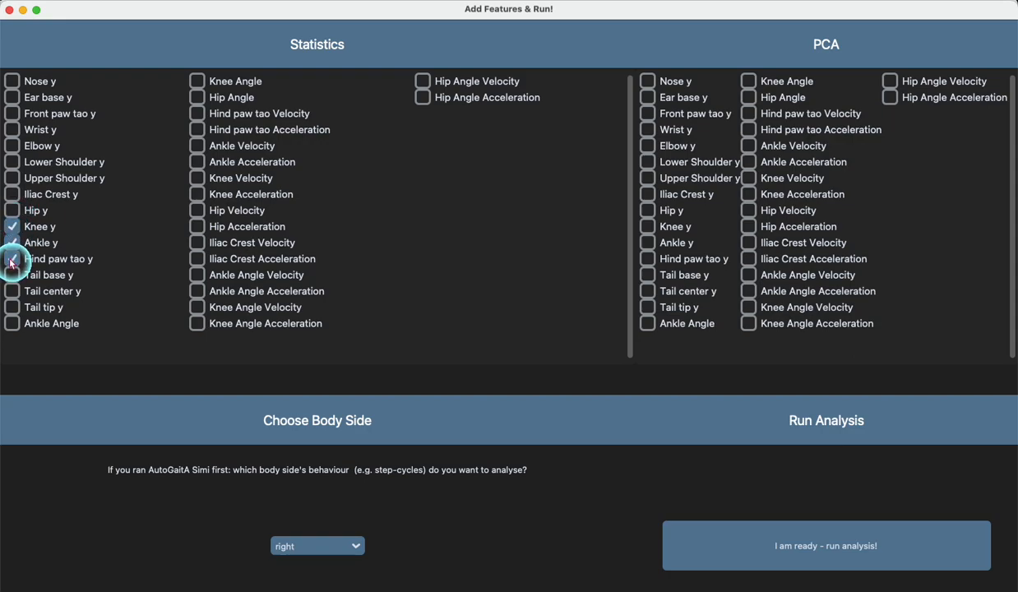
click(12, 323)
click(99, 225)
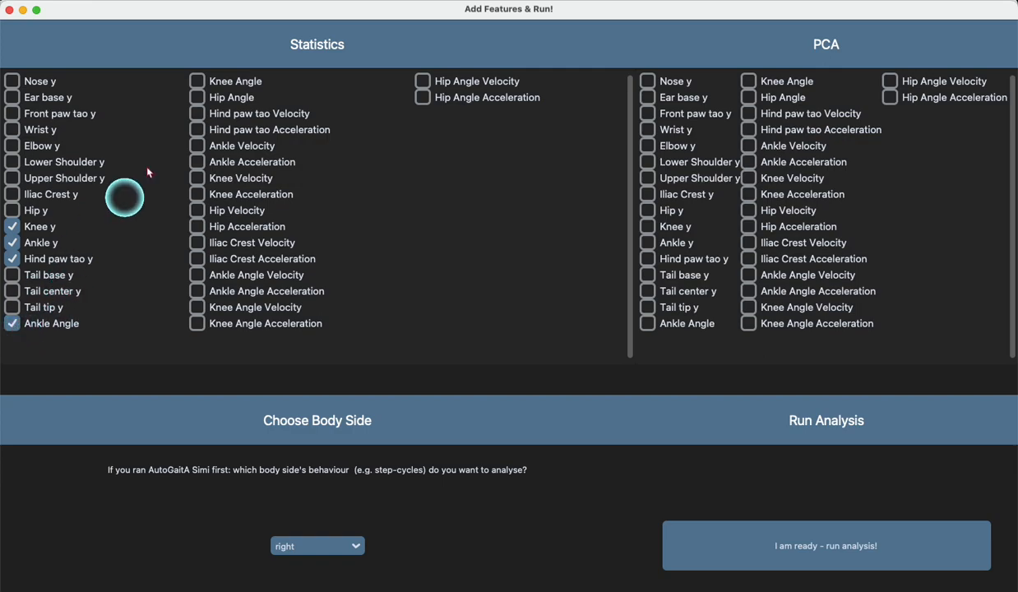
click(197, 82)
click(197, 99)
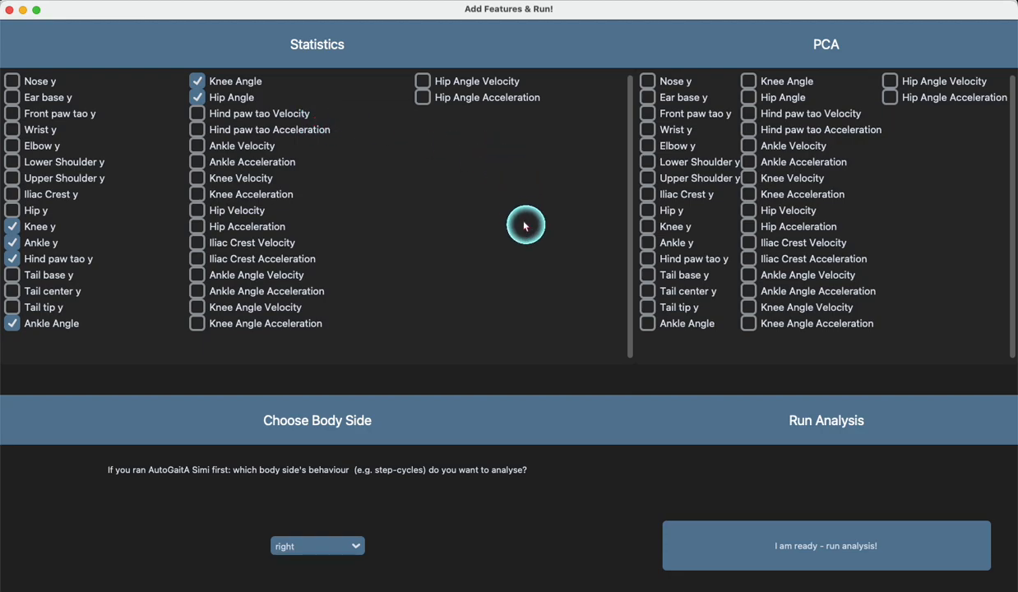
Step: Select Knee y, Ankle y, Hind paw tao y, Ankle Angle, Knee Angle and Hip Angle as the PCA features
click(648, 226)
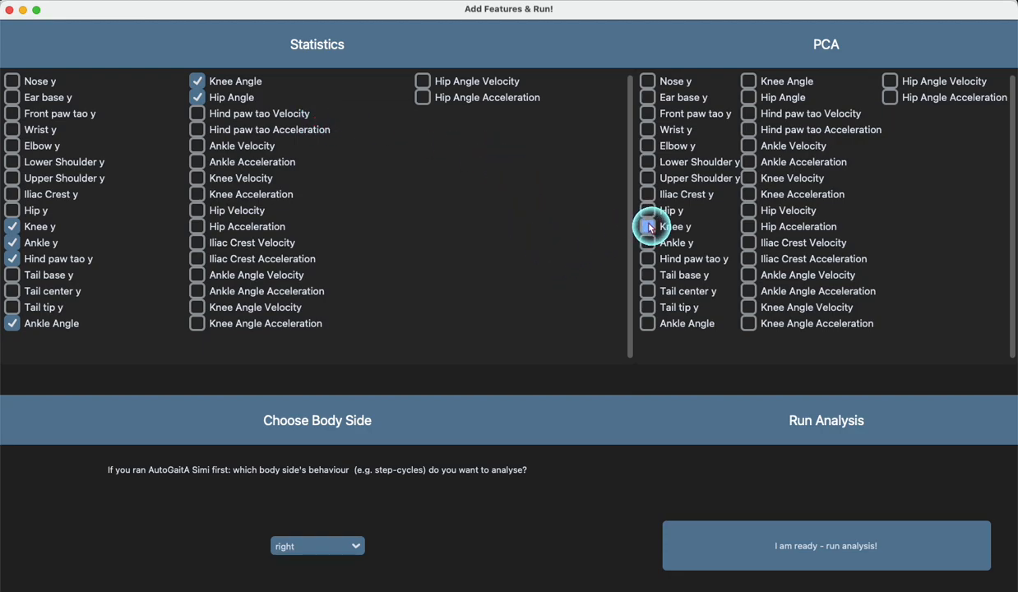
click(648, 243)
click(649, 259)
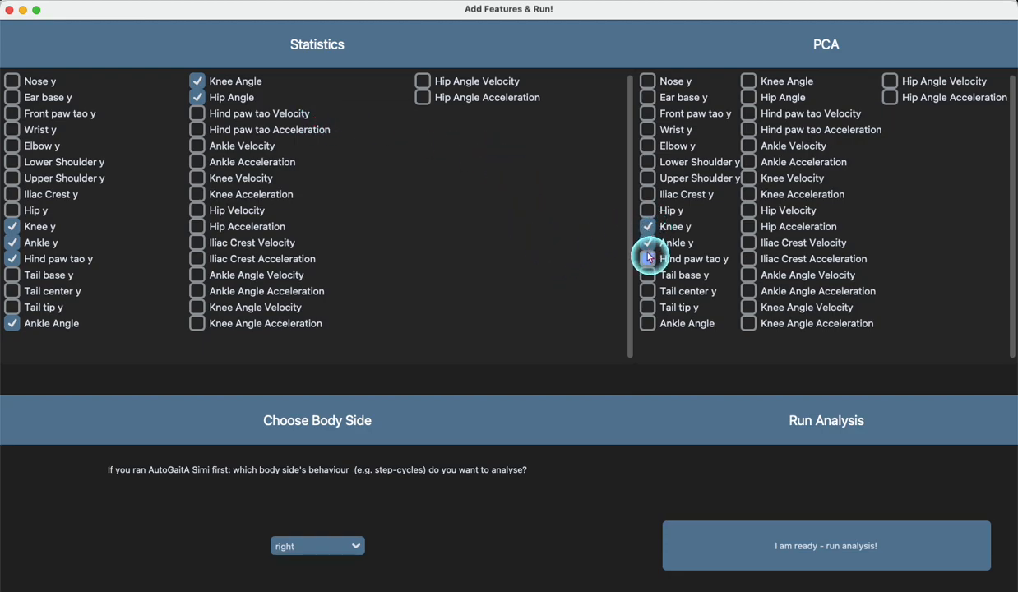
click(649, 324)
click(749, 81)
click(749, 97)
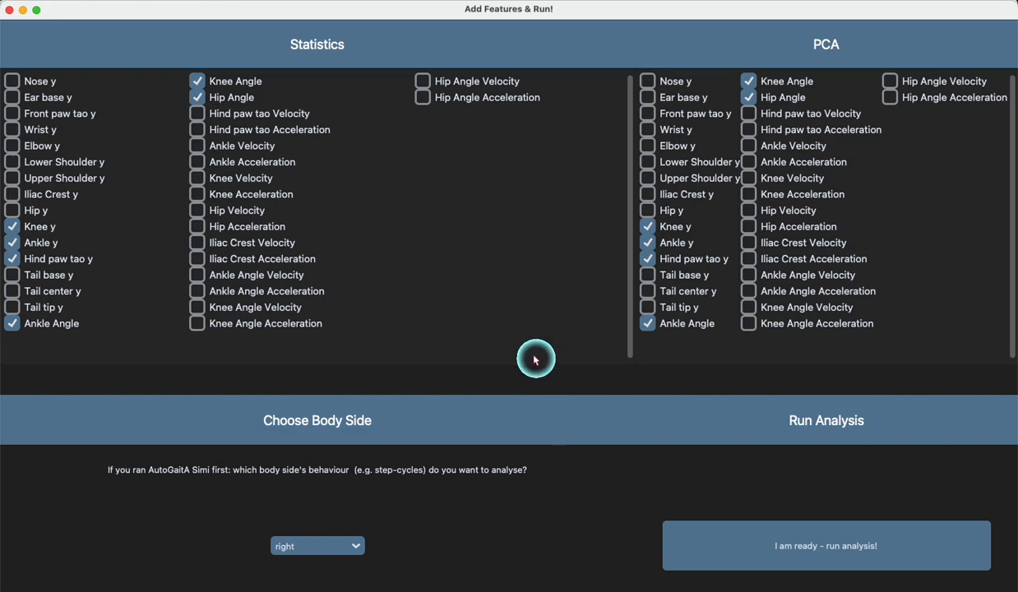
Step: Keep the body side set to right, run the group analysis and dismiss the information notice
click(301, 548)
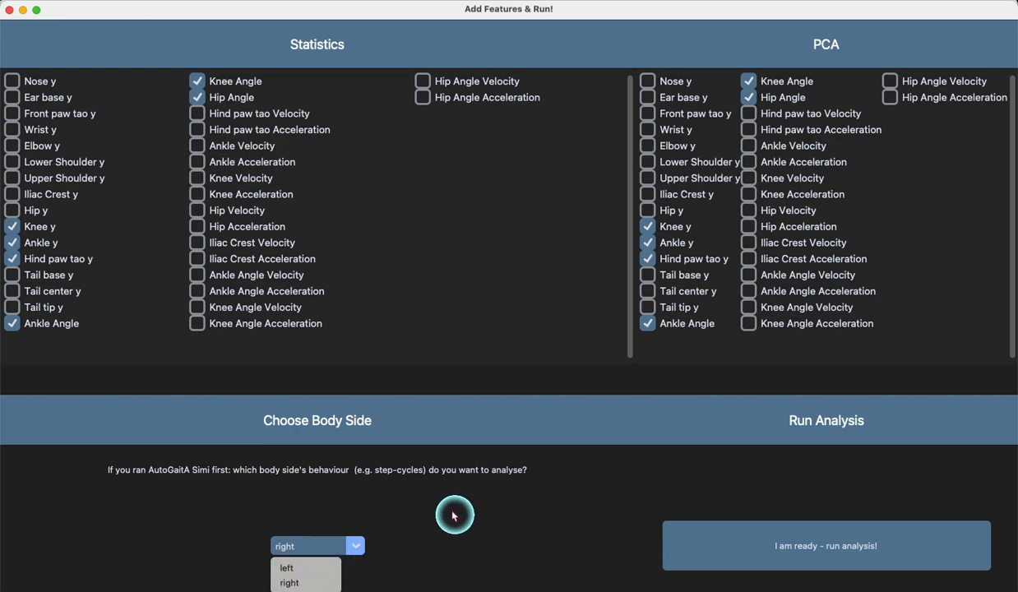
click(501, 522)
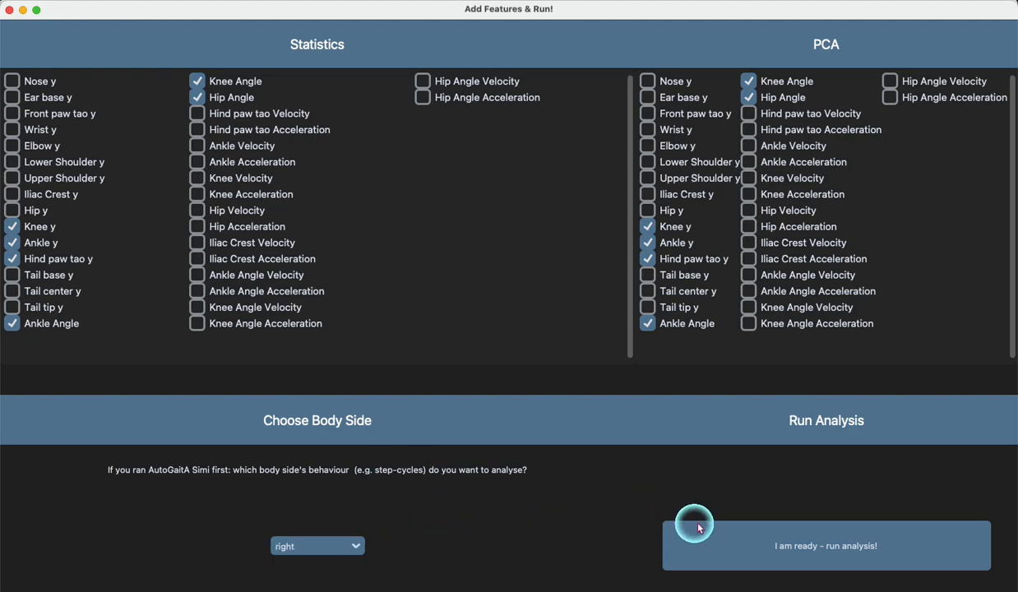
click(708, 559)
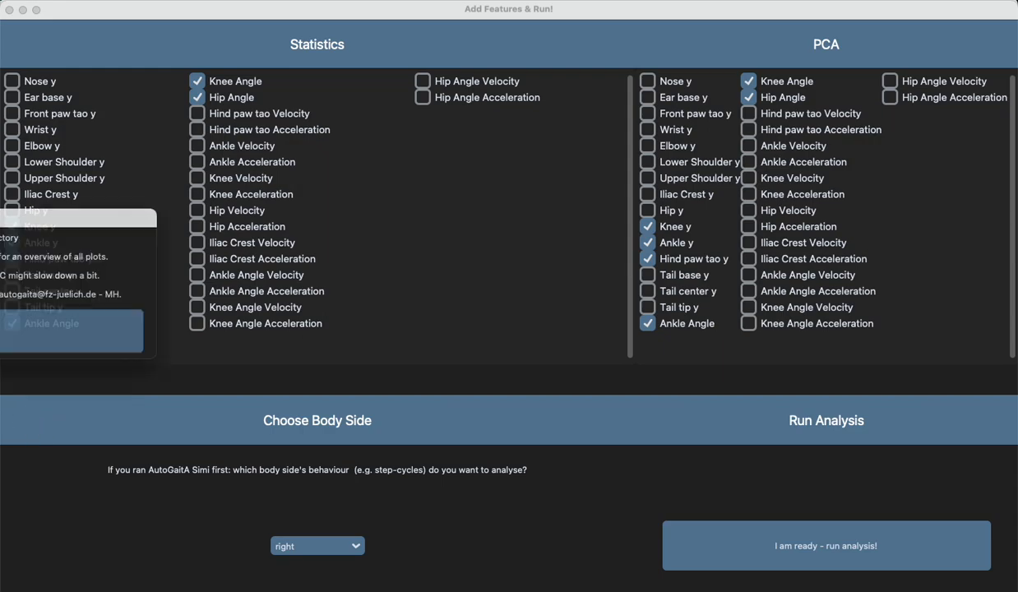
click(338, 307)
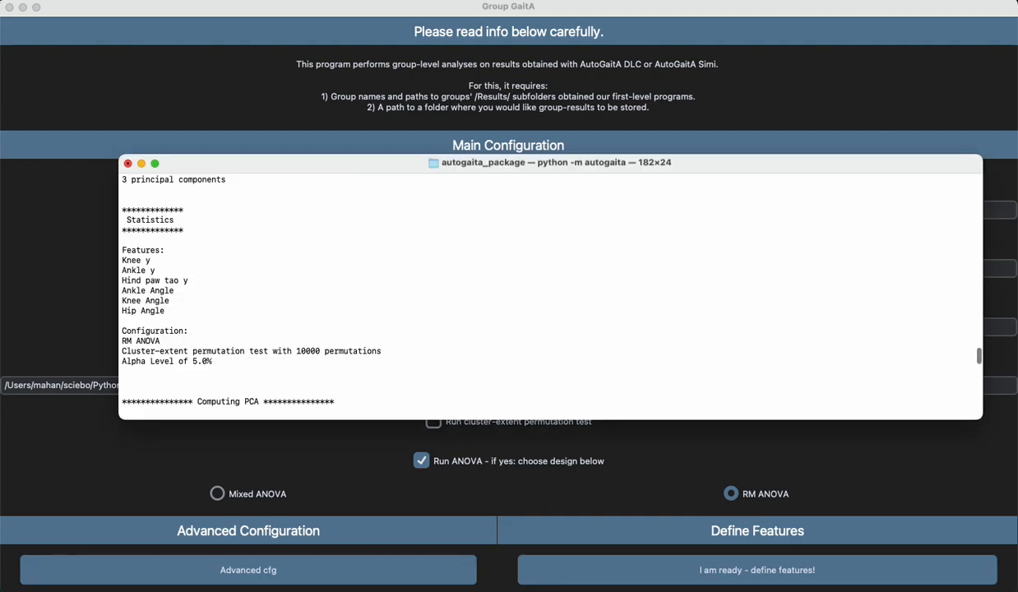
Step: Review the analysis log in the Terminal window for the contrasted groups, PCA and statistics features, and configuration
scroll(452, 271, up, 8)
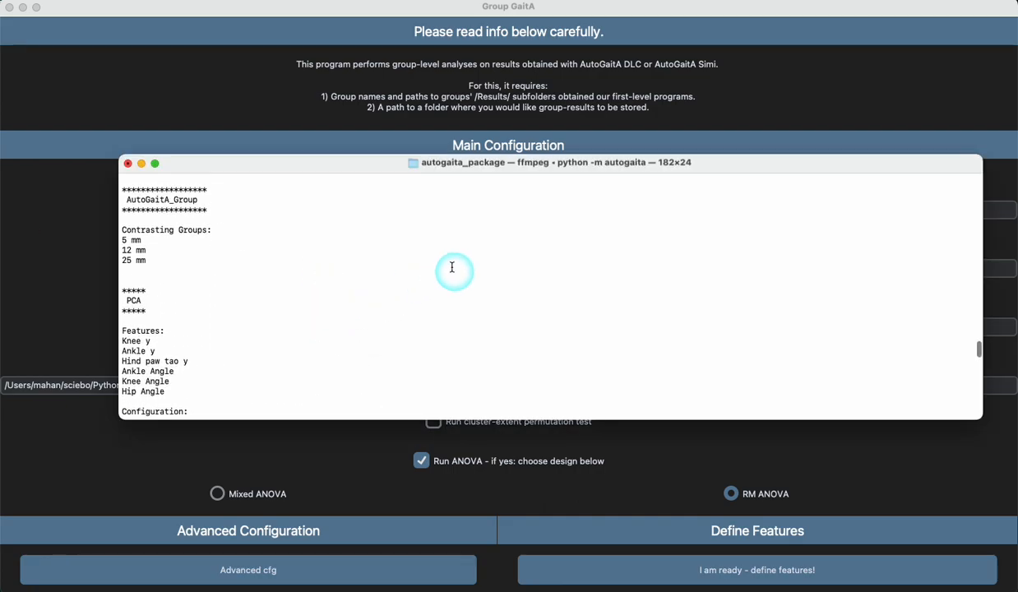
scroll(453, 267, down, 10)
scroll(452, 268, down, 10)
scroll(453, 267, up, 15)
scroll(452, 267, down, 3)
scroll(453, 267, up, 3)
scroll(453, 267, up, 2)
scroll(453, 268, down, 8)
scroll(453, 267, down, 1)
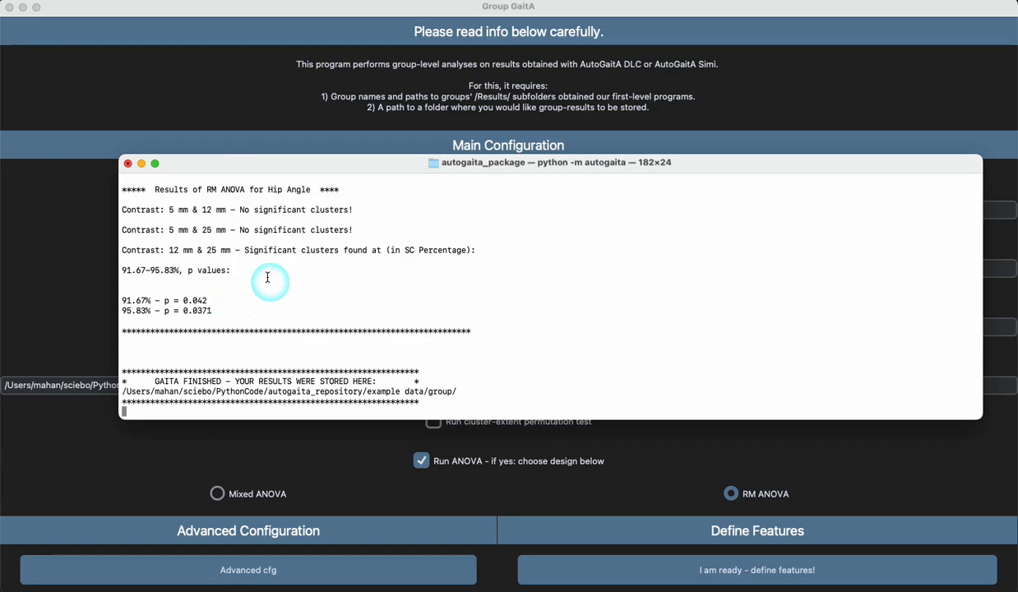
Step: Examine the ANOVA results and group contrasts for the hip, knee and ankle angles in the log
scroll(255, 275, up, 3)
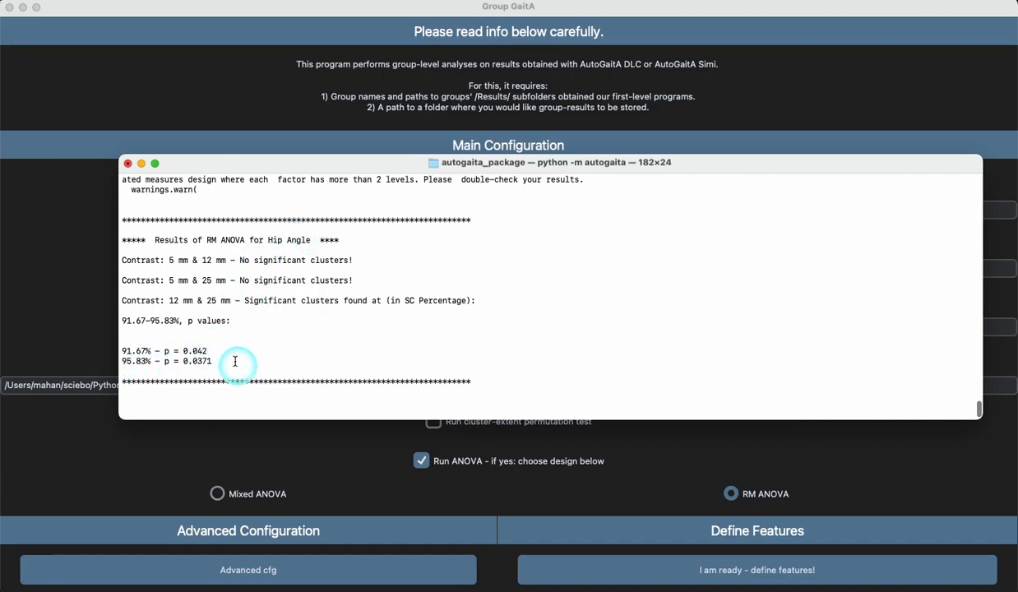
scroll(441, 325, up, 5)
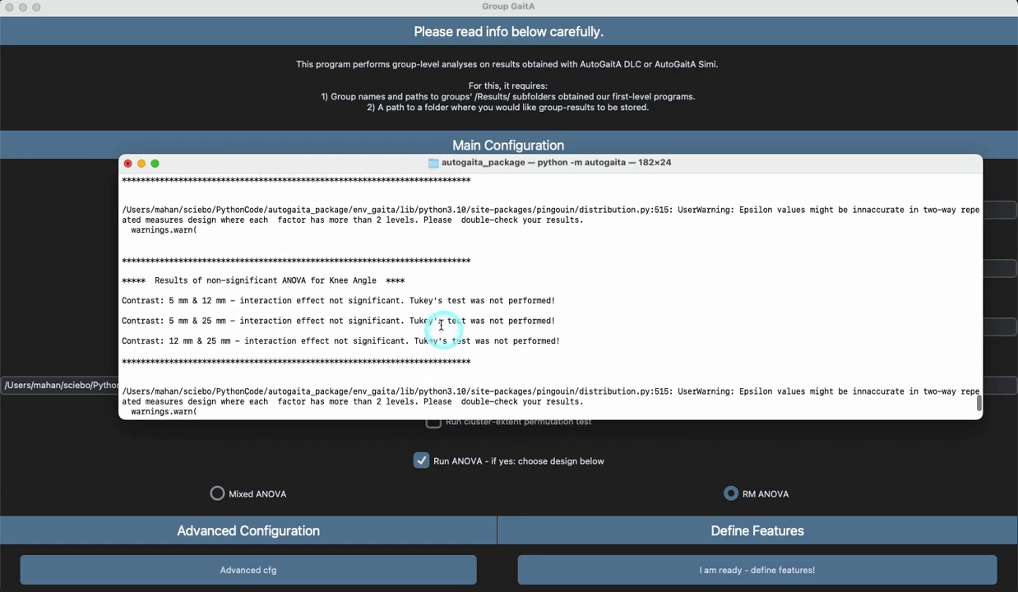
scroll(441, 325, up, 1)
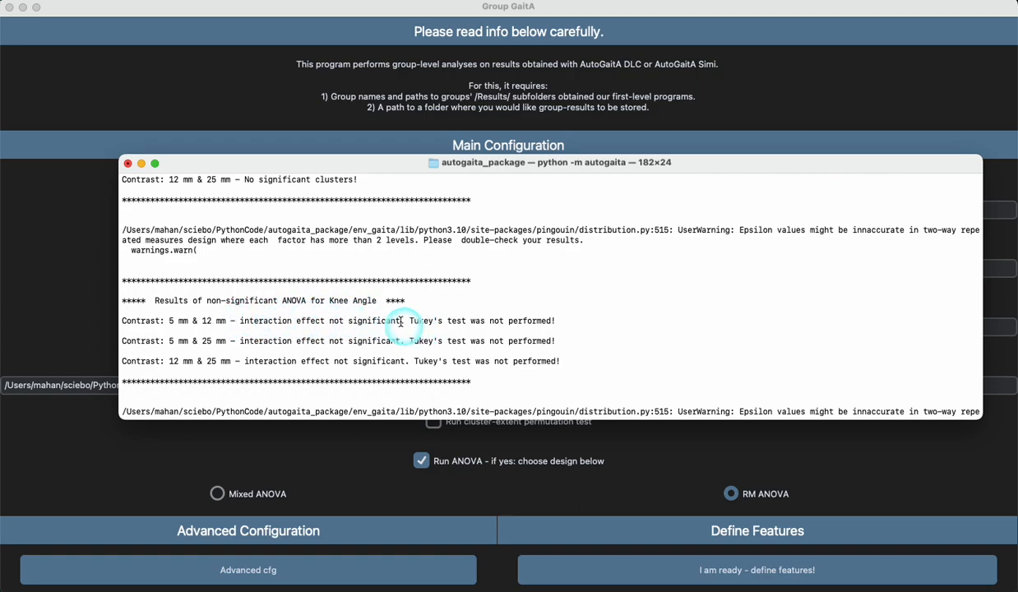
scroll(497, 313, up, 6)
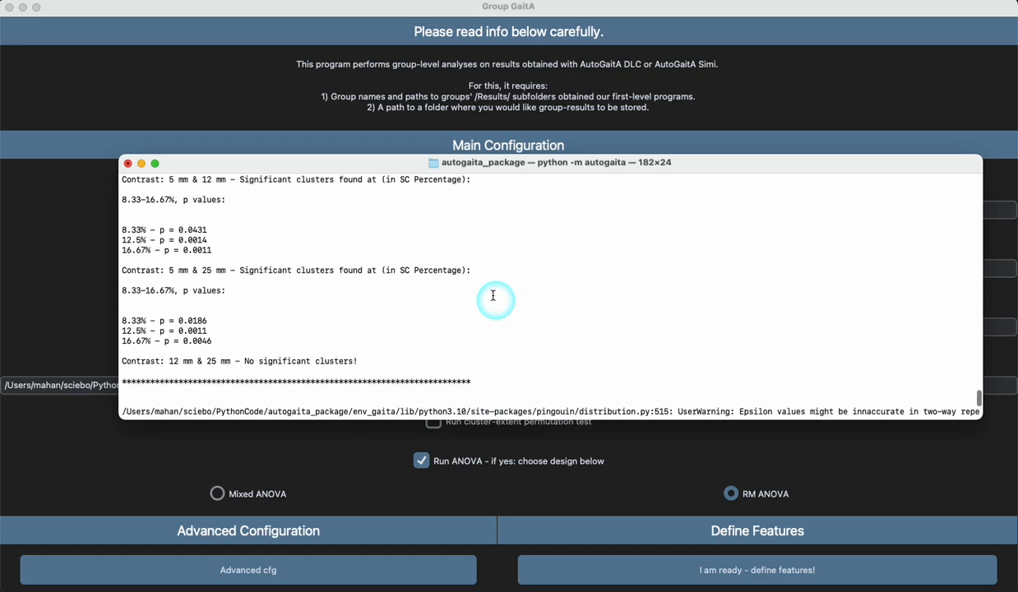
scroll(493, 295, down, 1)
scroll(494, 295, down, 5)
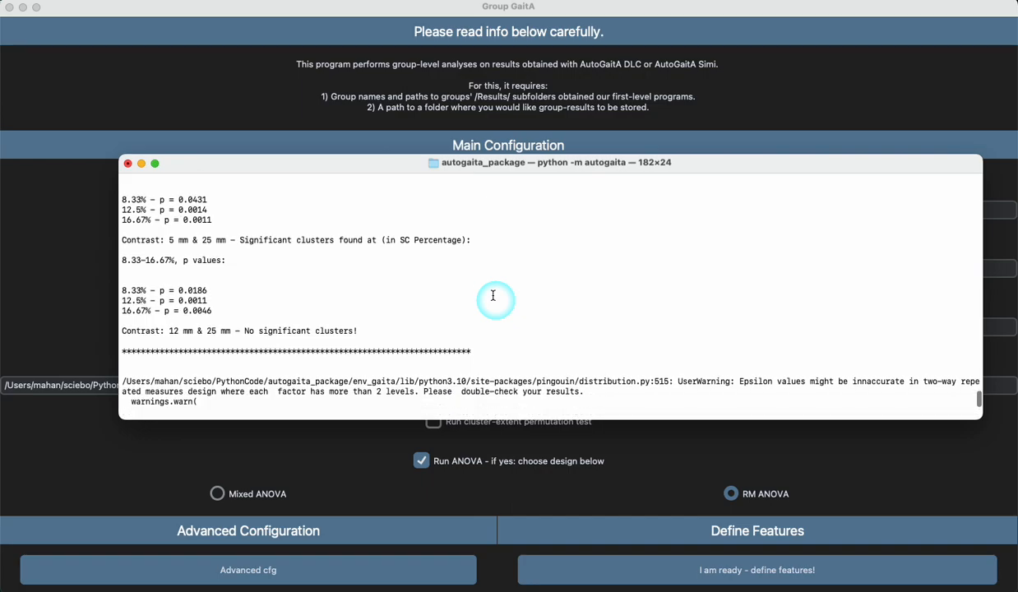
scroll(493, 295, down, 5)
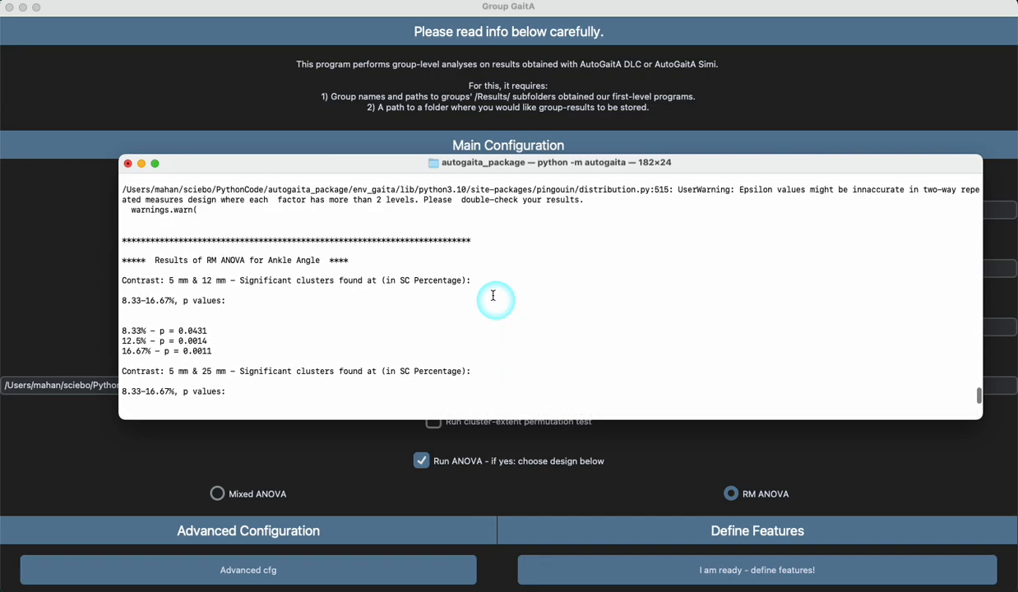
scroll(494, 295, down, 10)
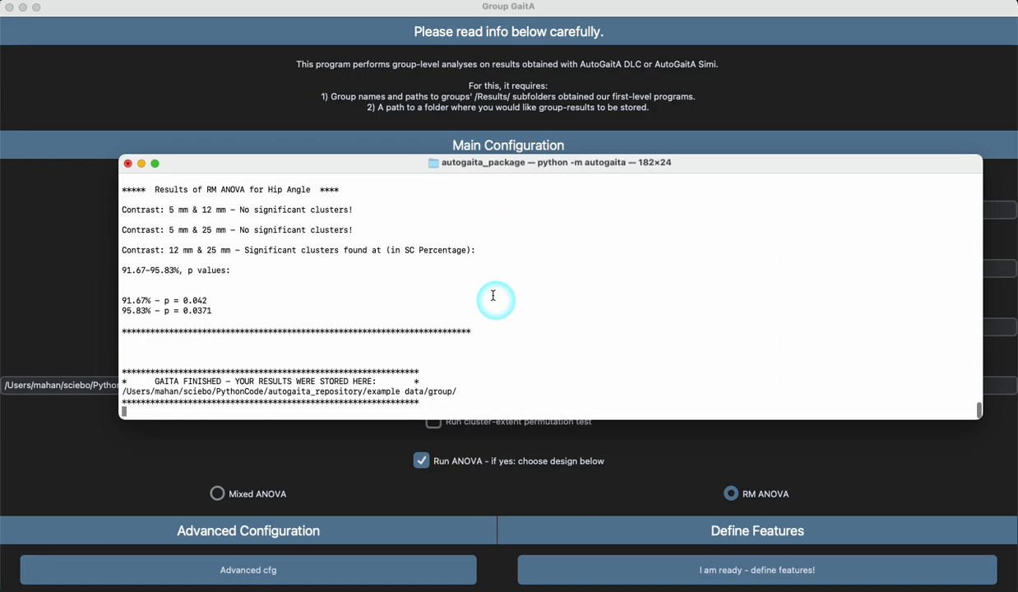
Step: Switch to Finder, open the group results folder inside example data and sort its files by kind
click(2, 65)
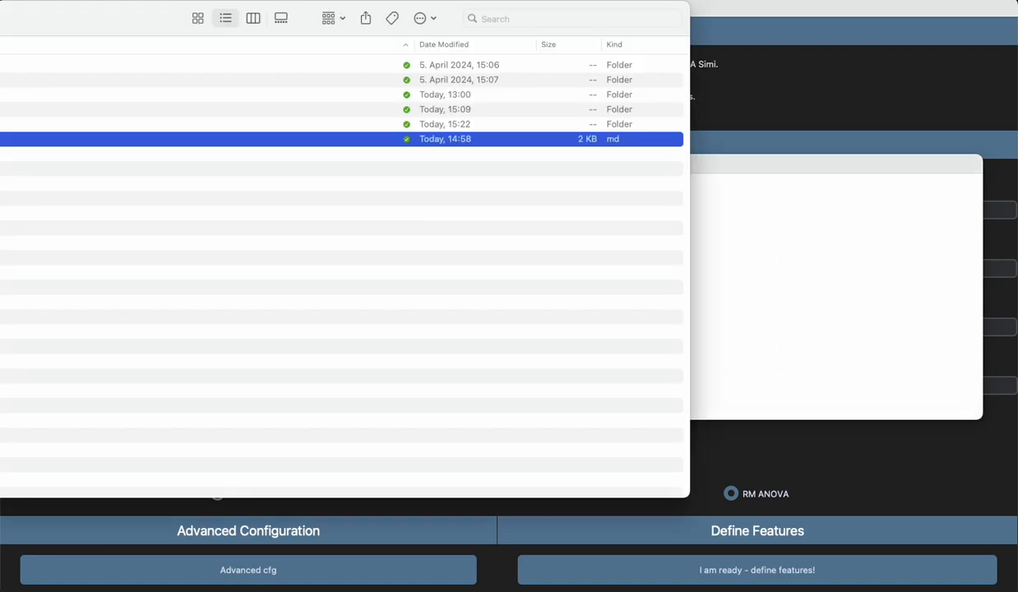
double_click(2, 125)
drag(0, 19, 255, 29)
key(super+plus)
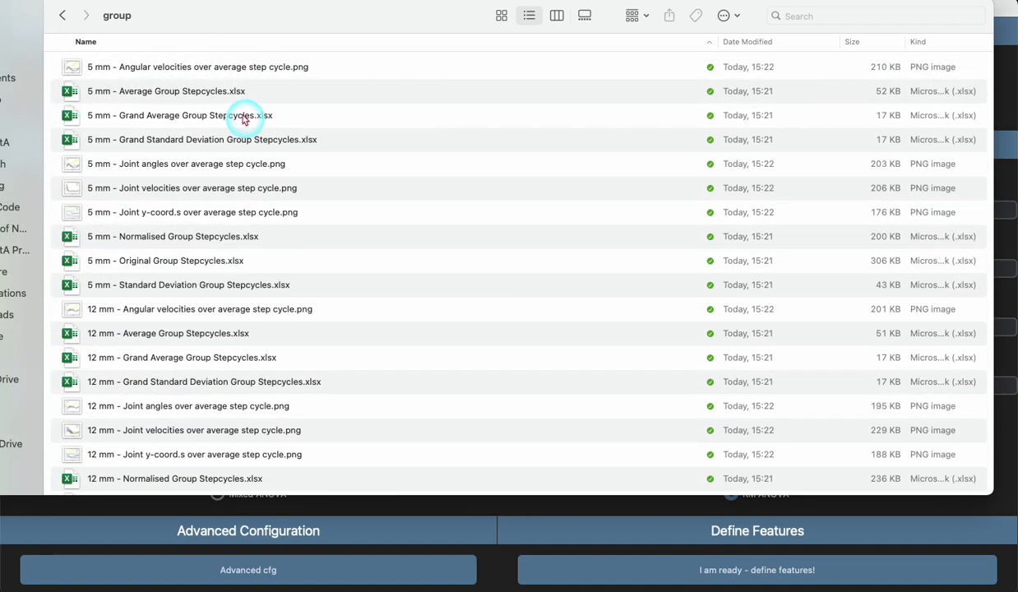
click(952, 42)
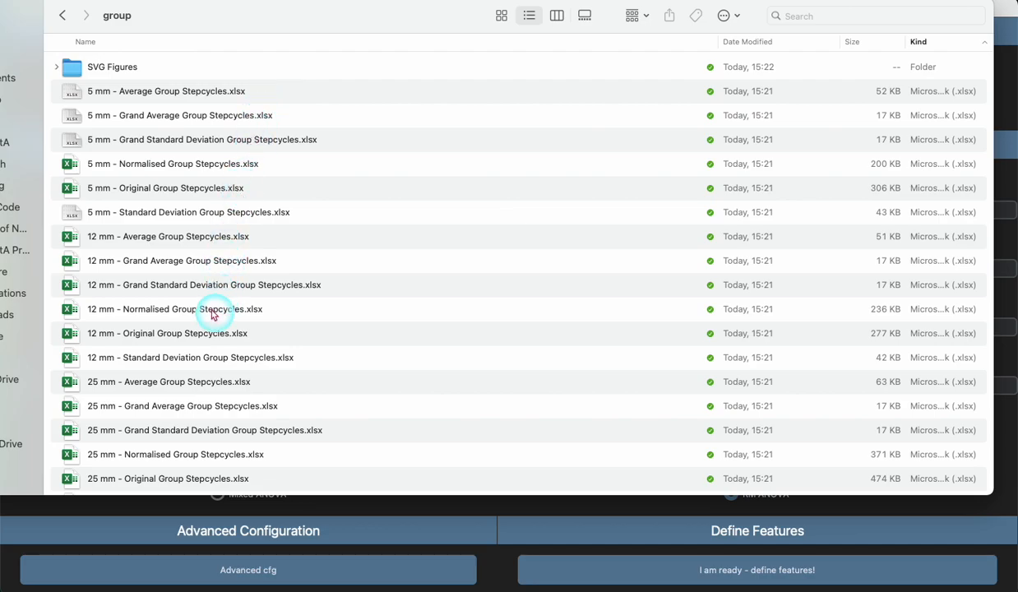
Step: Open PCA 3D Scatterplot.mp4 from the group results, view the rotating scatterplot of the three groups and close it
scroll(247, 317, down, 5)
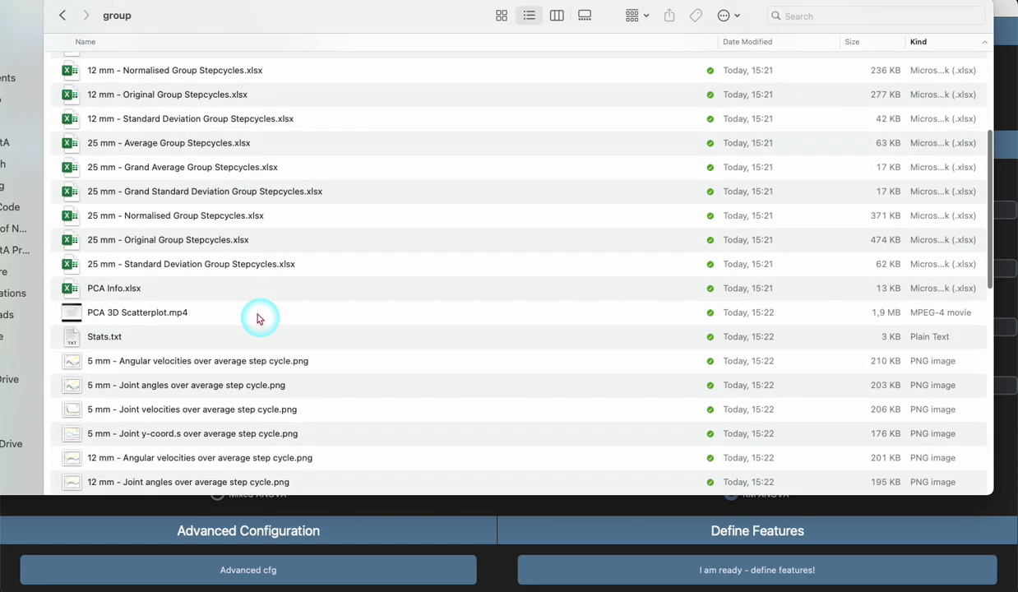
scroll(258, 319, down, 1)
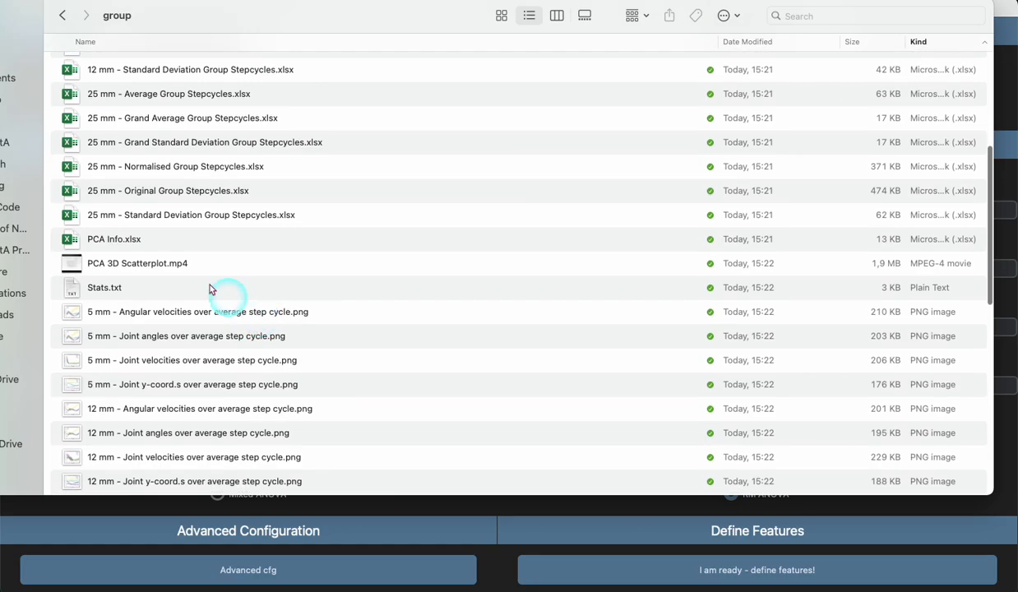
click(152, 269)
double_click(107, 262)
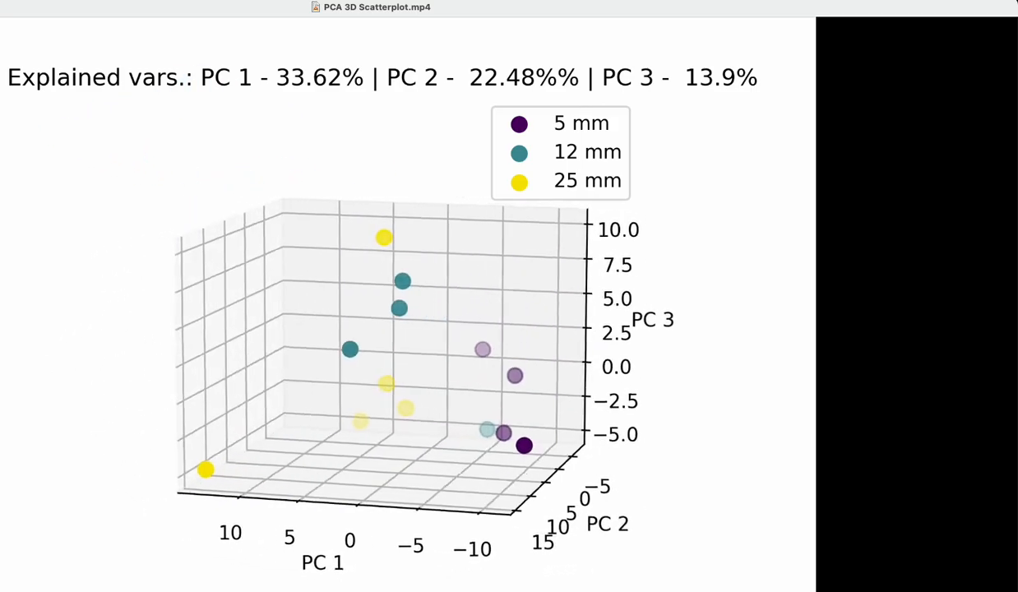
click(1, 7)
Step: Look through the PNG figures of group, joint and angle step cycles and the Tukey's Multiple Comparison Test plots
scroll(188, 297, down, 15)
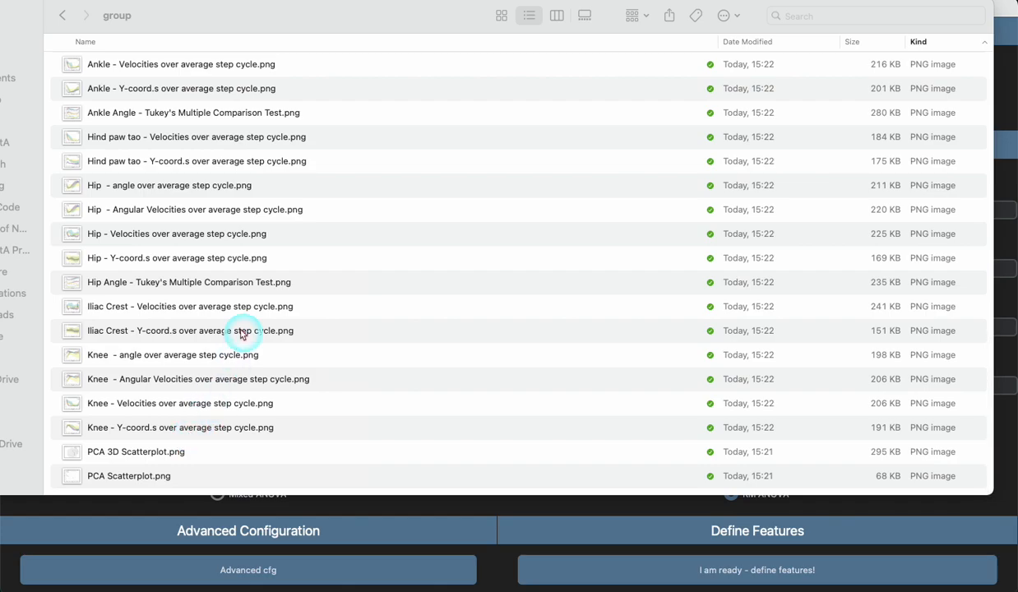
scroll(243, 334, up, 10)
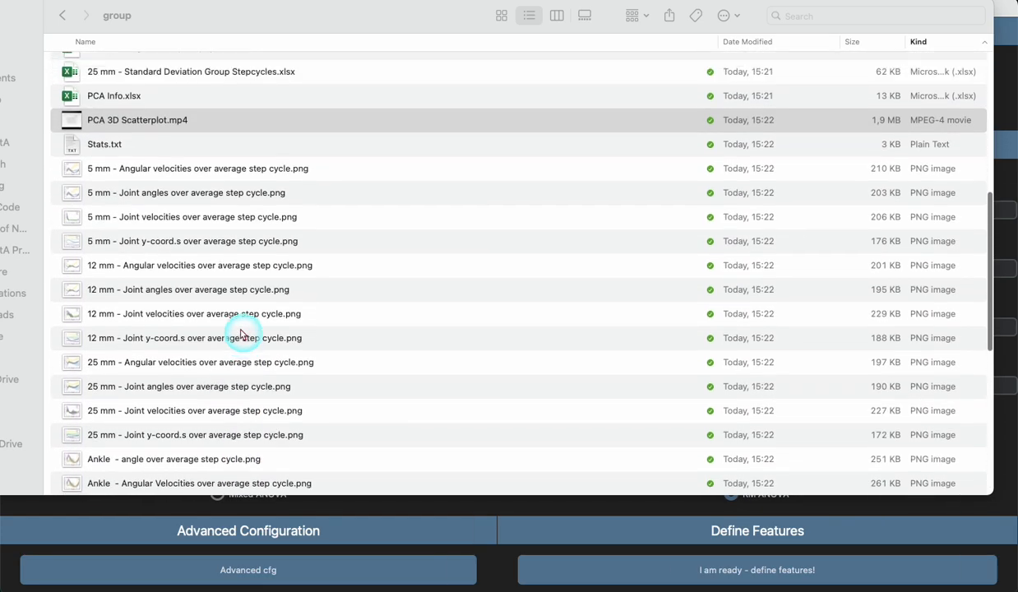
scroll(242, 333, down, 3)
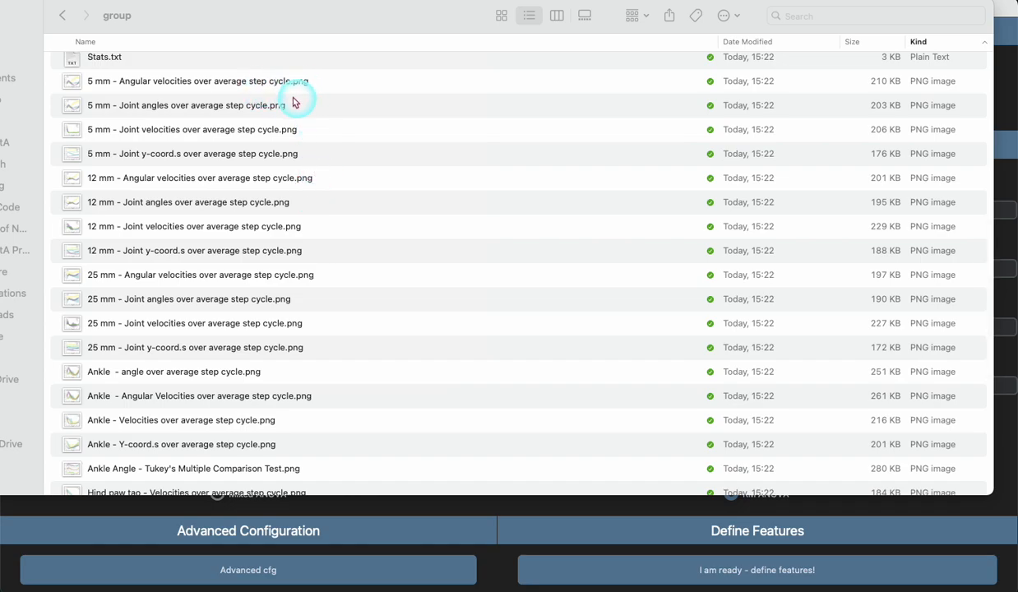
scroll(256, 288, down, 5)
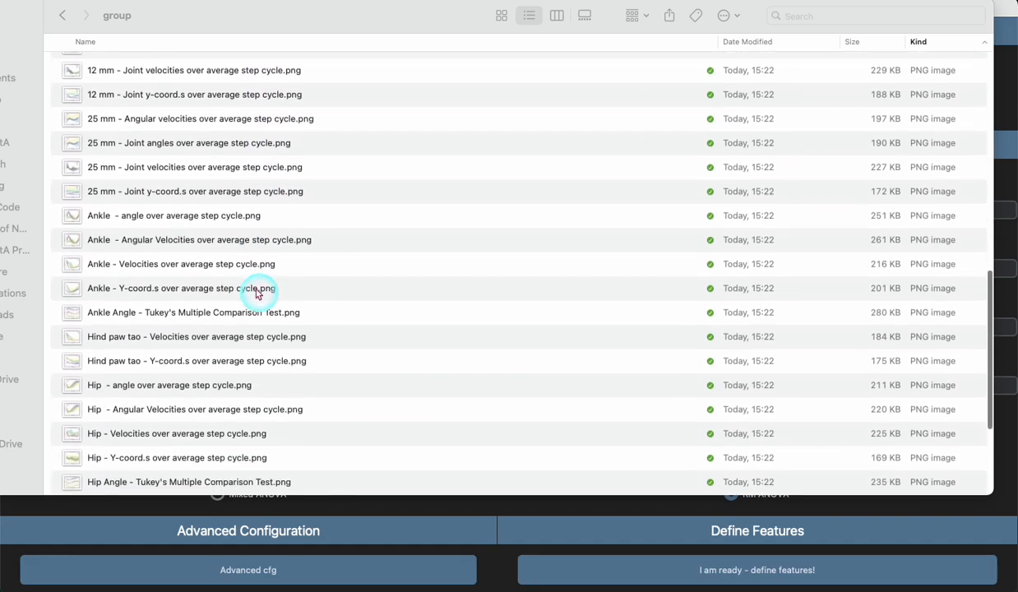
scroll(256, 294, down, 2)
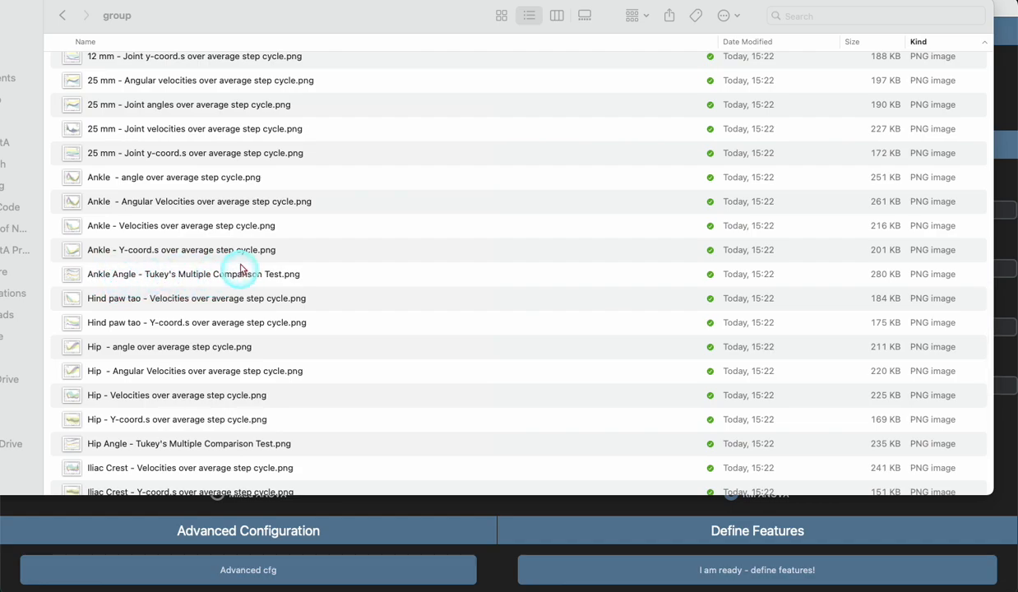
scroll(252, 287, up, 10)
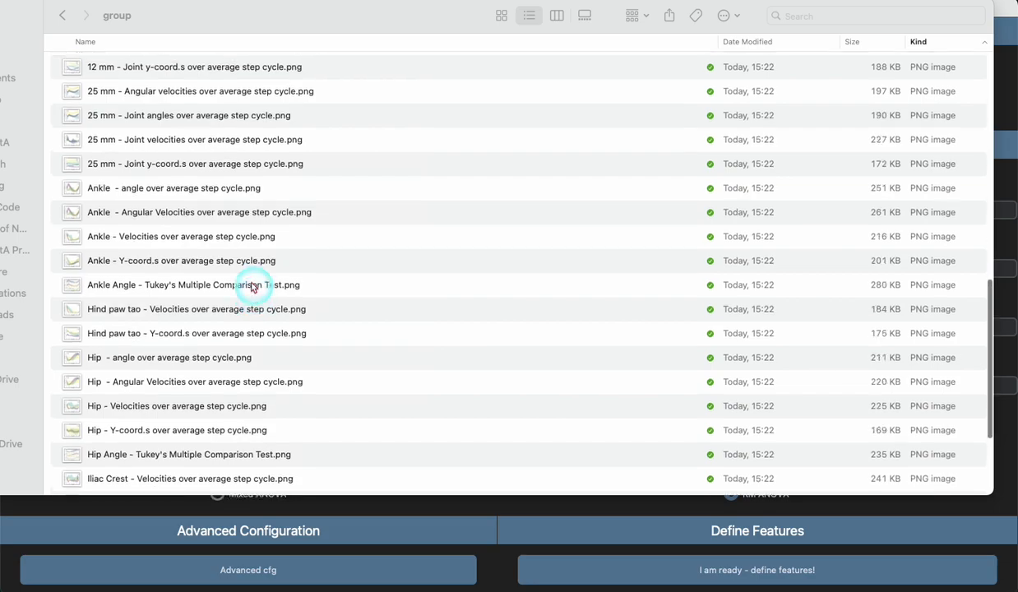
Step: Open Stats.txt, read through the ANOVA results and group contrasts for each feature, and close the file
scroll(252, 286, up, 2)
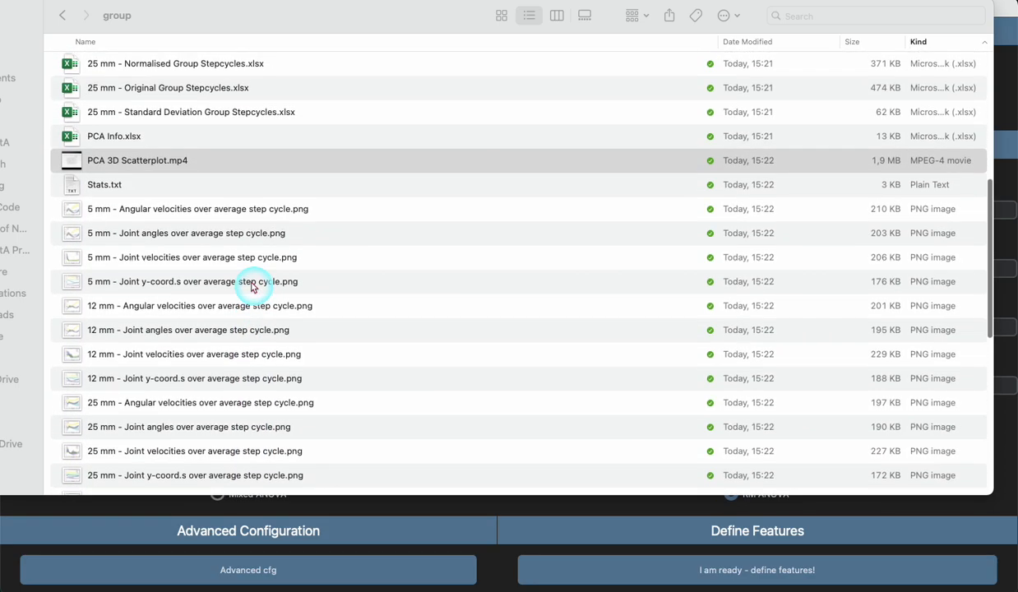
drag(107, 188, 106, 185)
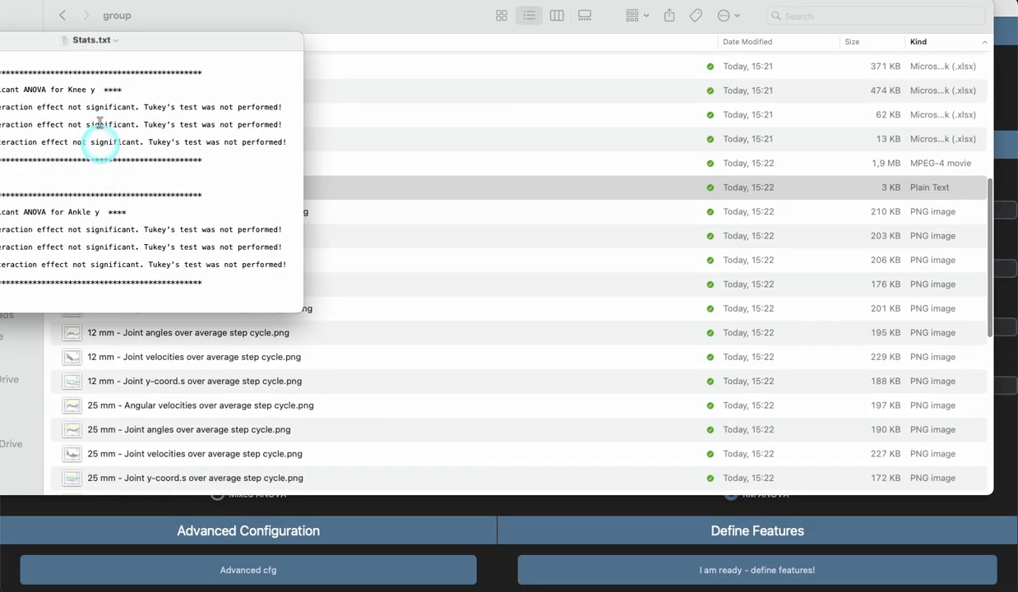
drag(145, 48, 358, 62)
scroll(332, 225, down, 8)
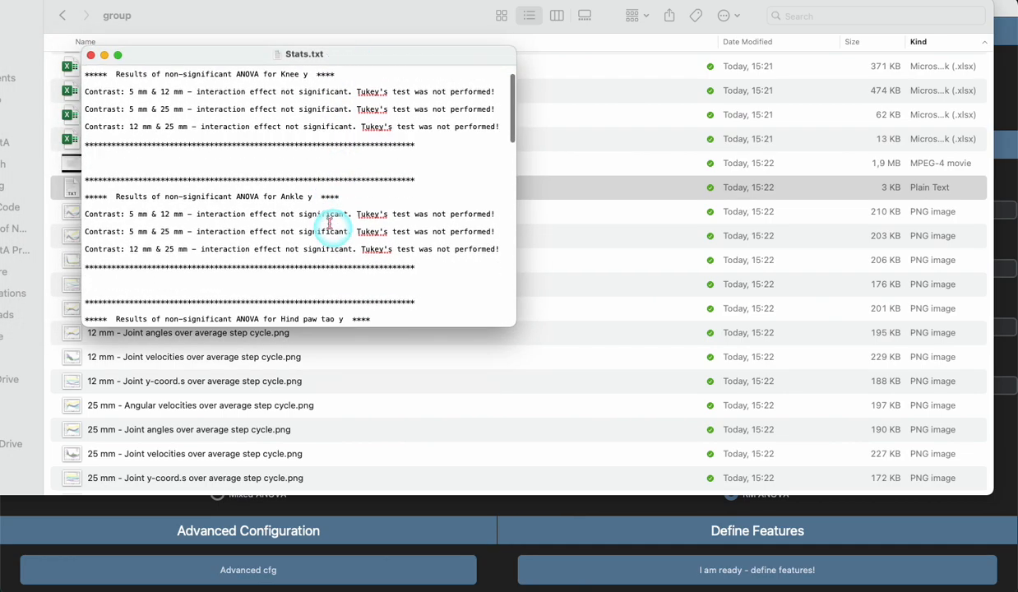
scroll(332, 225, down, 4)
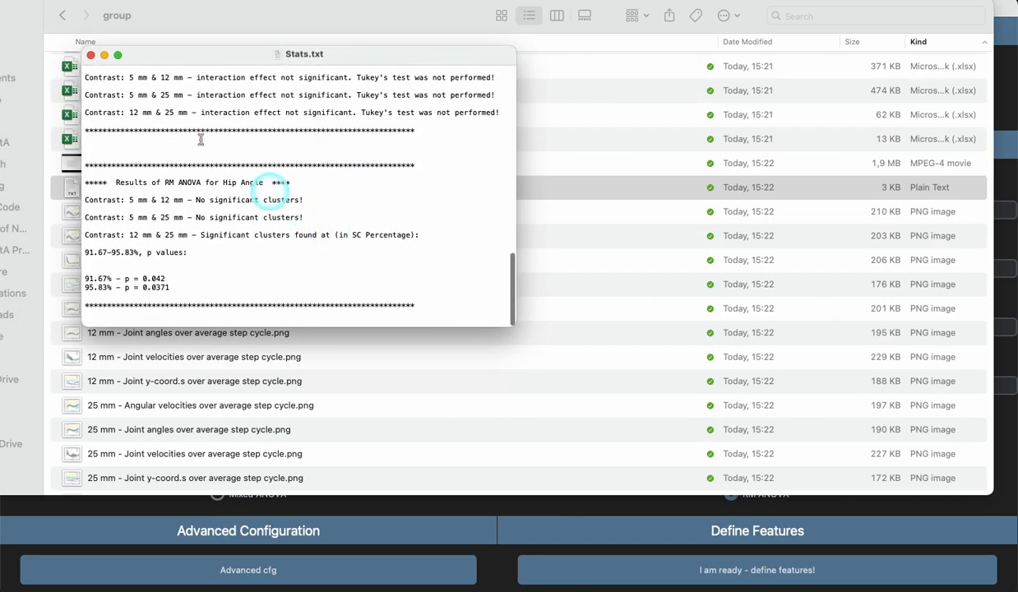
click(91, 55)
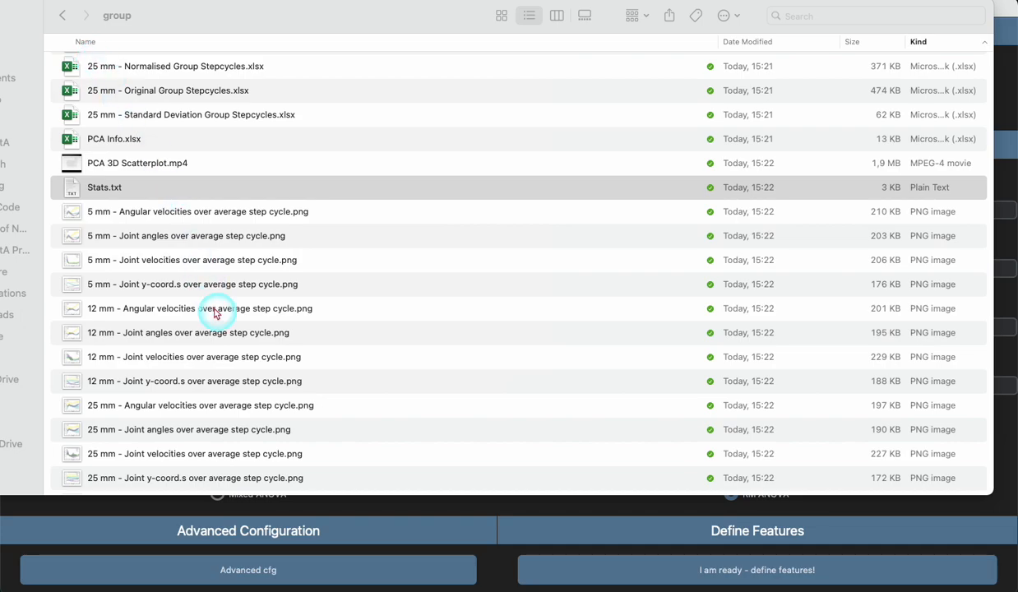
Step: Look over the group results files again and select the Ankle Angle - Tukey's Multiple Comparison Test image
scroll(216, 313, up, 10)
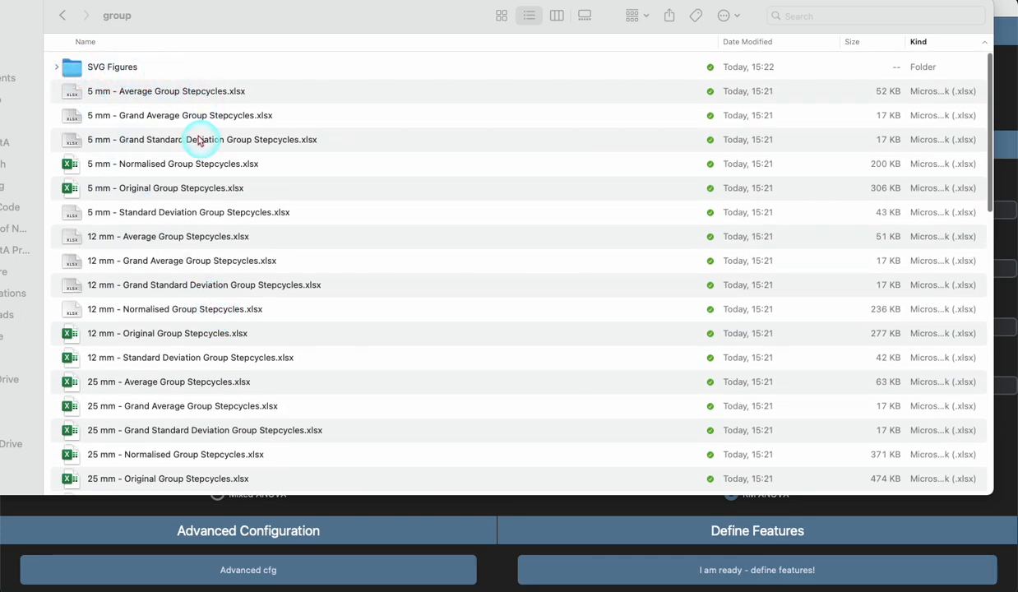
scroll(219, 112, down, 10)
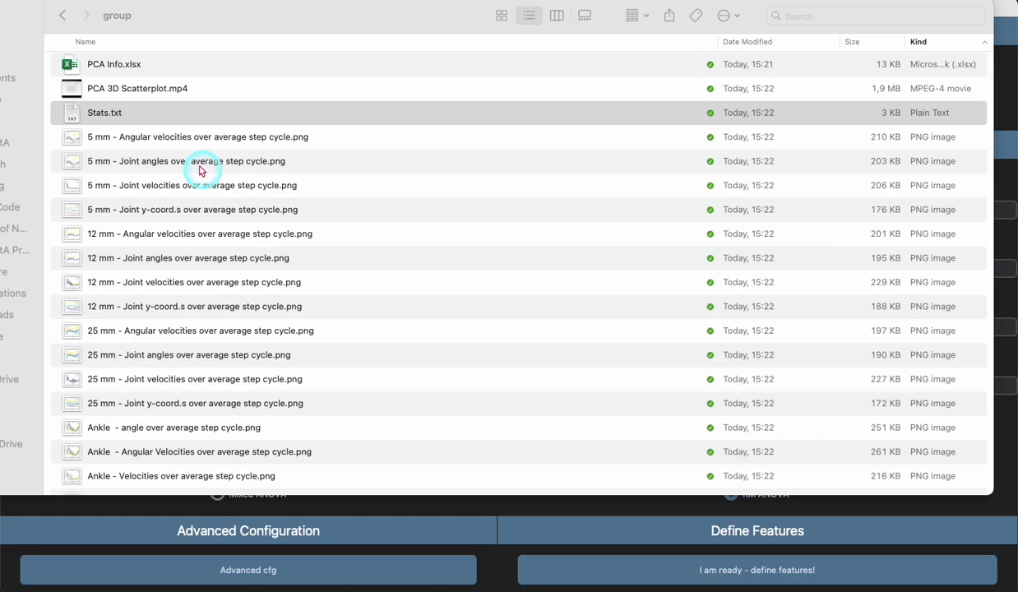
scroll(199, 170, down, 6)
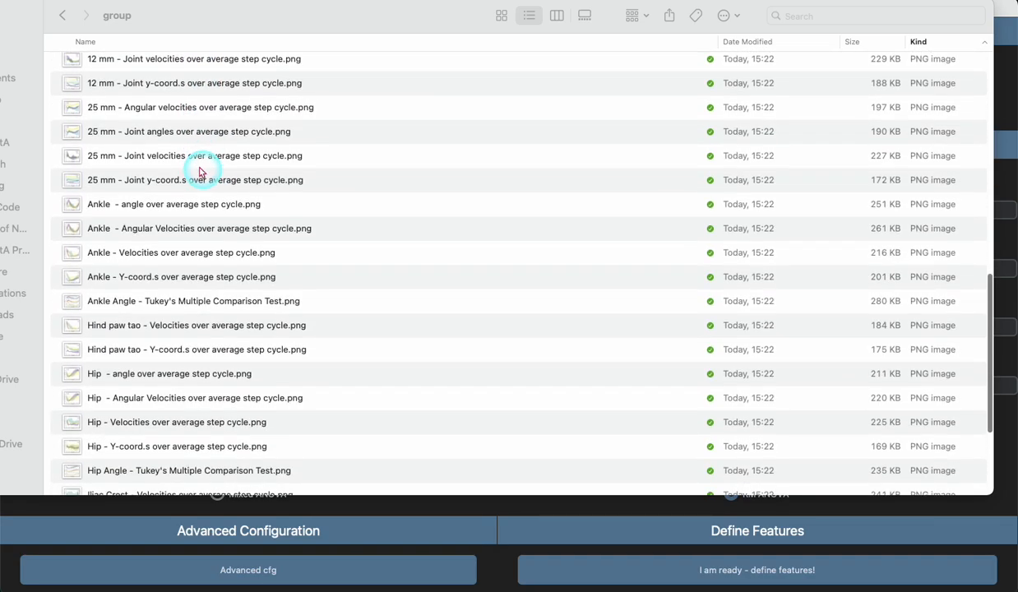
click(175, 308)
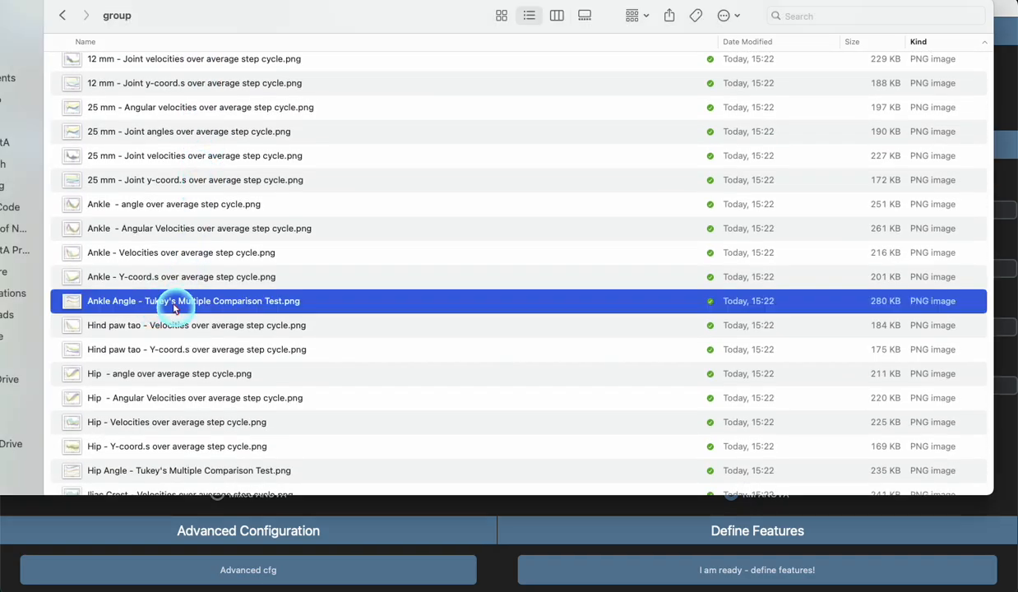
Step: Switch to the Group GaitA window, open the feature definition window to view the Statistics and PCA features, and close it
click(518, 526)
click(542, 573)
drag(0, 24, 587, 29)
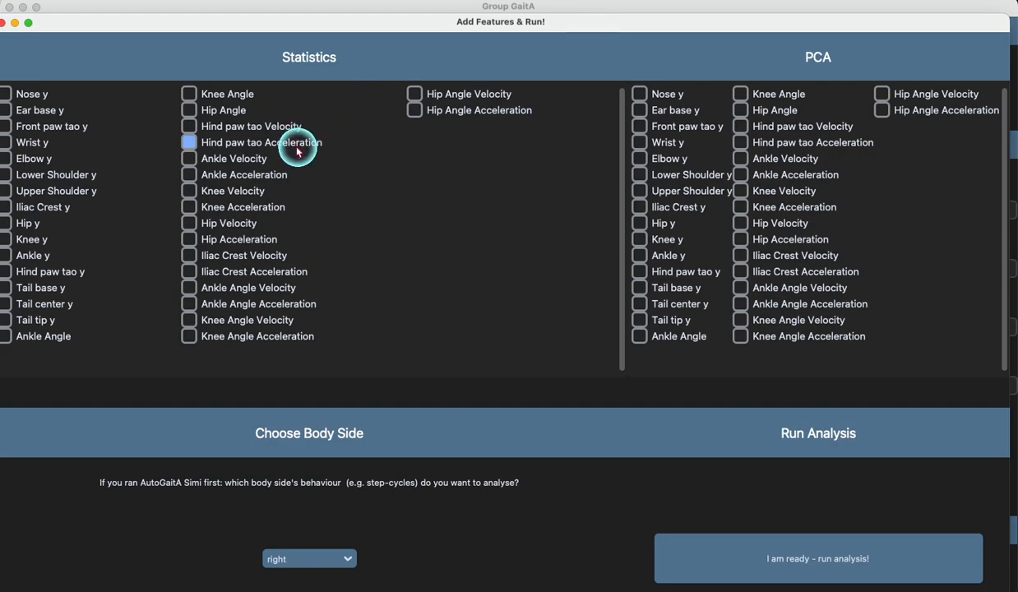
click(4, 25)
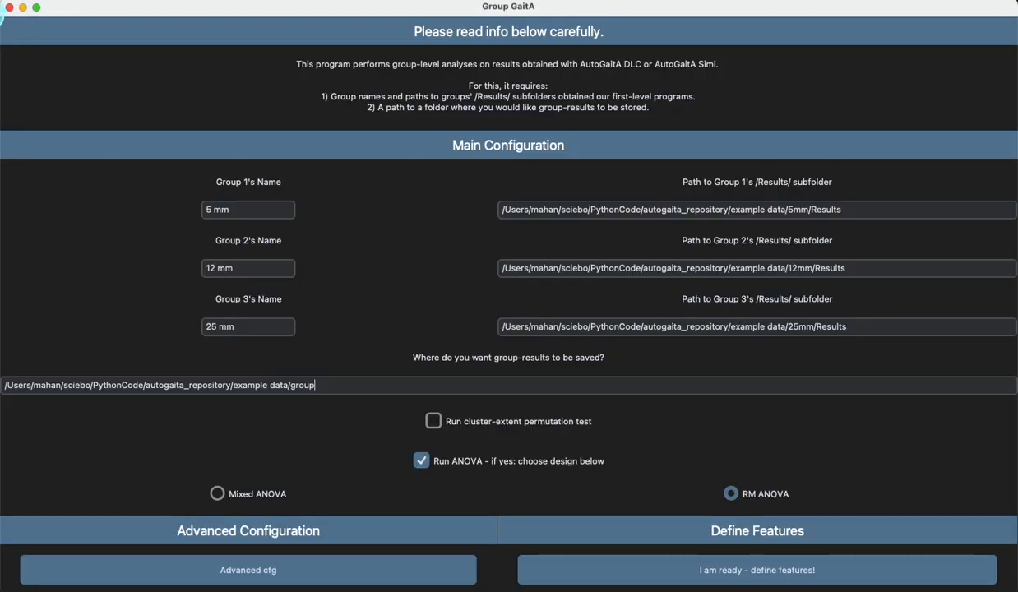
Step: Return to Finder, open the 12 mm - Joint velocities over average step cycle figure, examine its joint curves and close it
scroll(175, 193, up, 5)
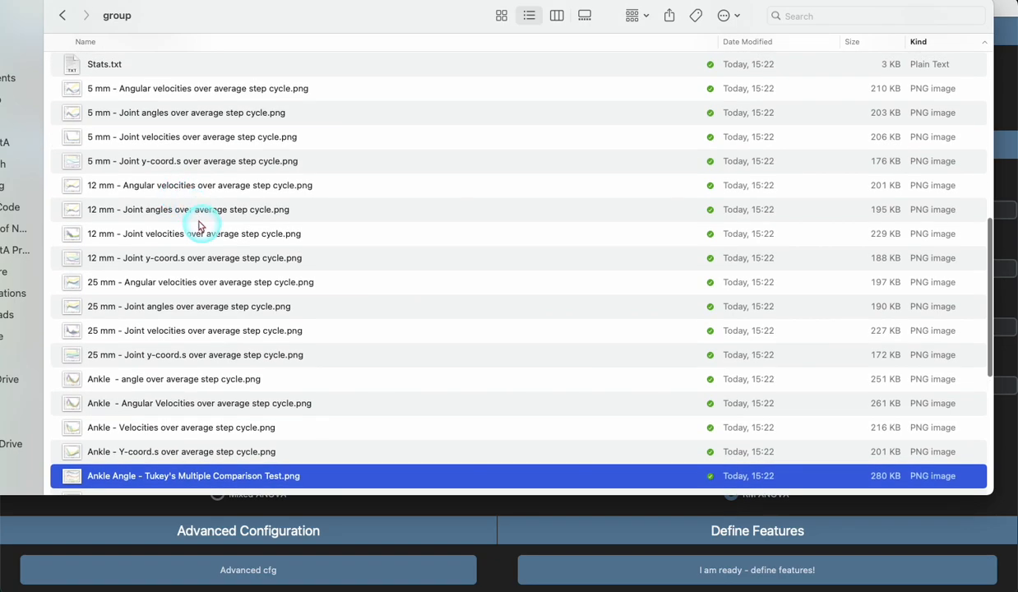
double_click(183, 238)
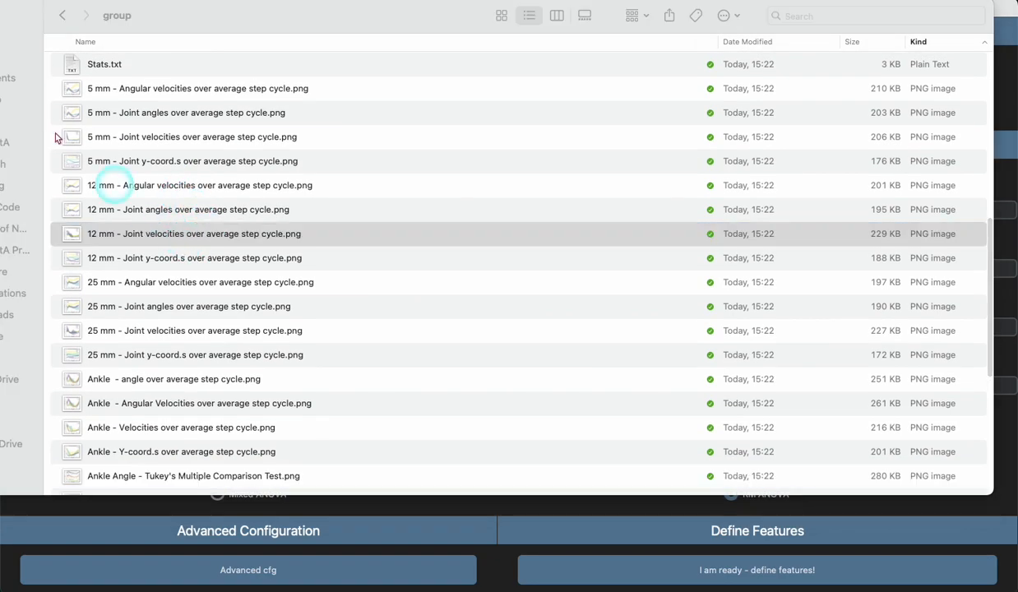
drag(89, 50, 230, 32)
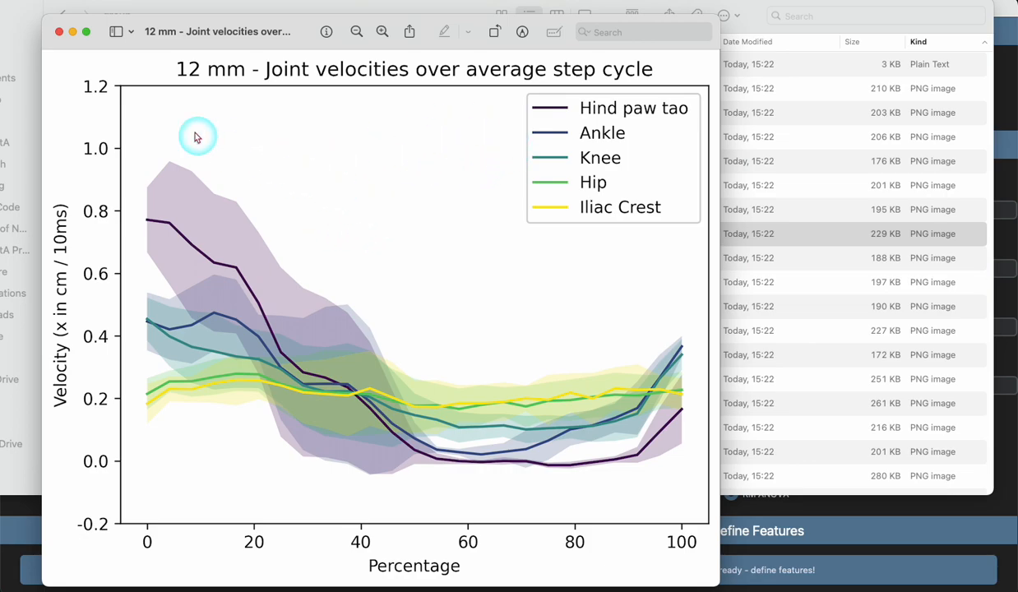
click(59, 31)
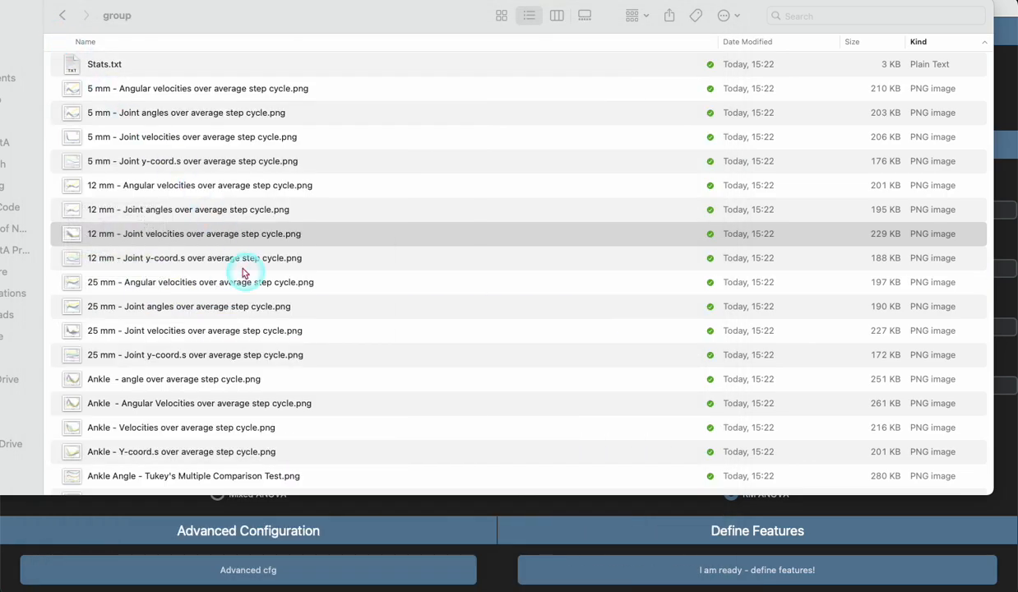